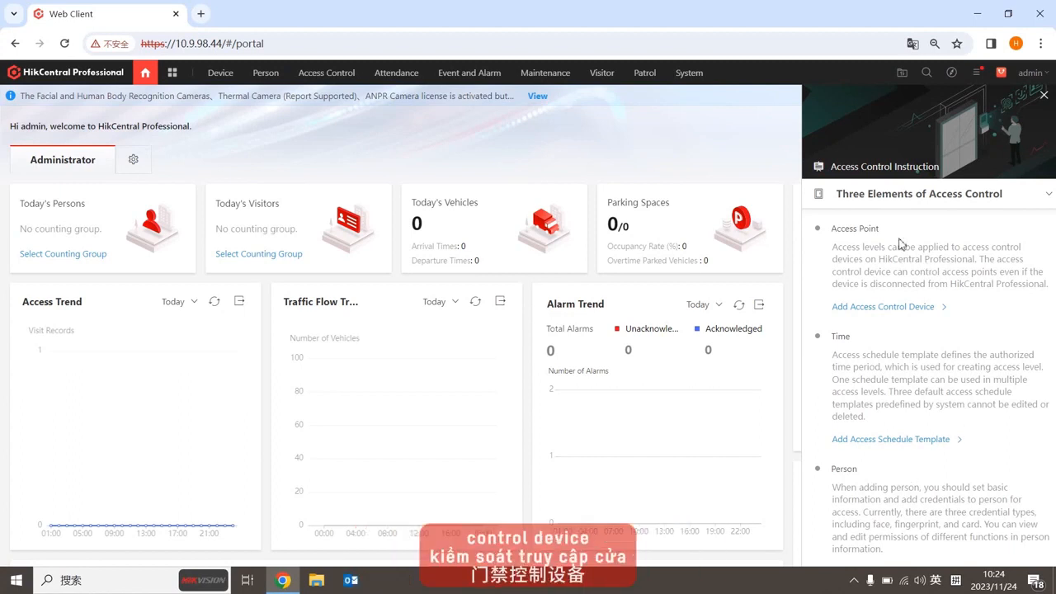
- Open the access control device list, show the online devices on Server Network and start adding the device at 10.9.98.241
left_click(898, 307)
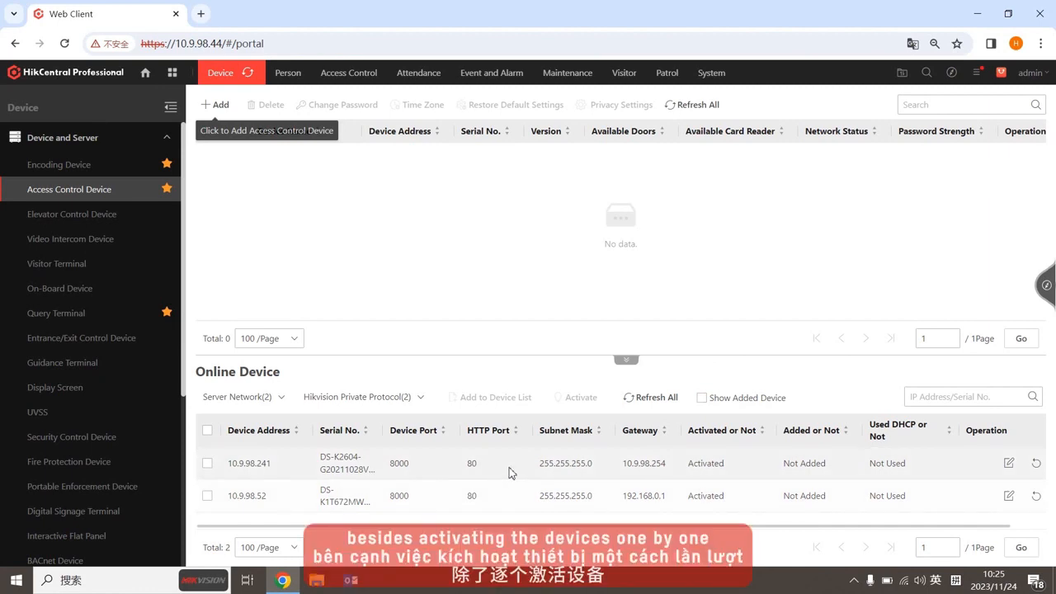
left_click(207, 430)
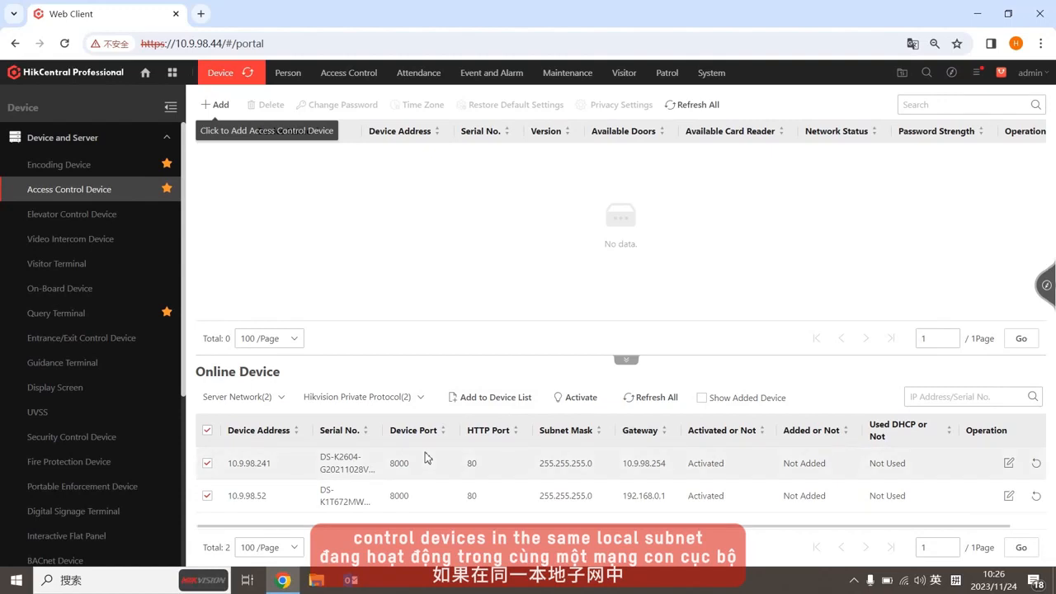
left_click(250, 405)
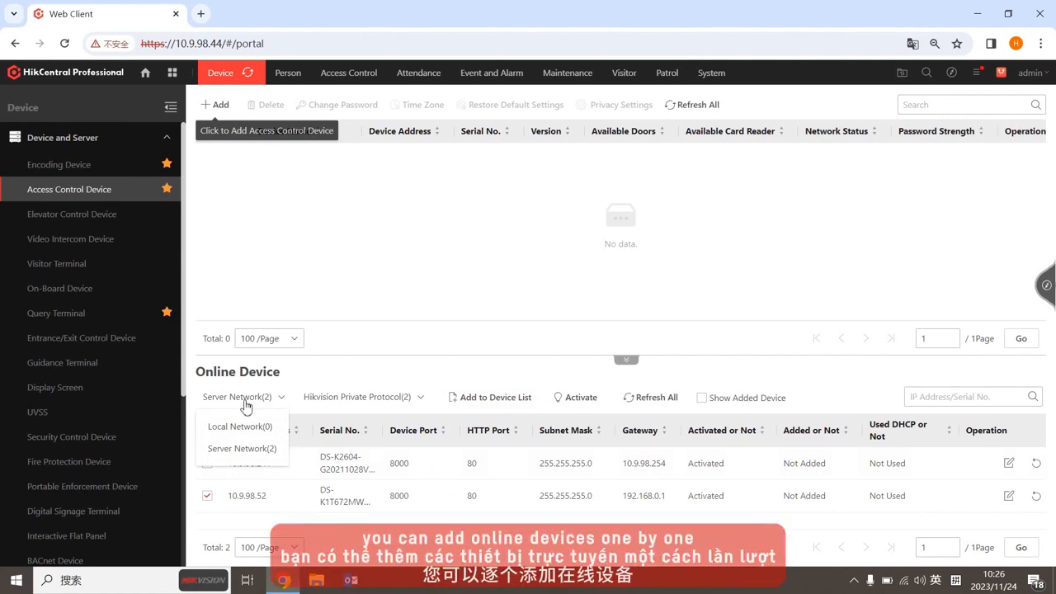
left_click(267, 448)
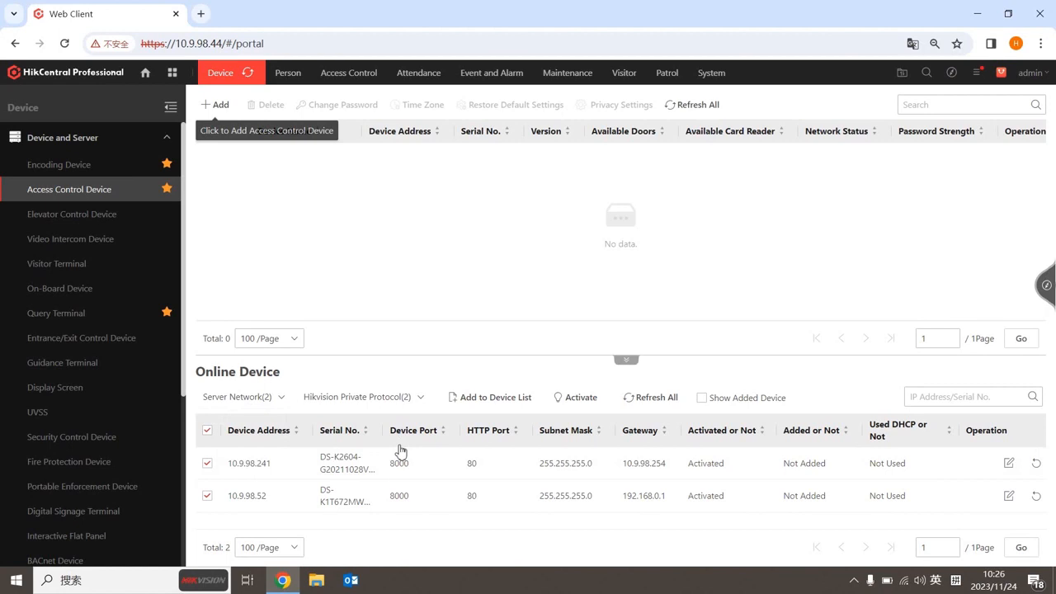
left_click(398, 456)
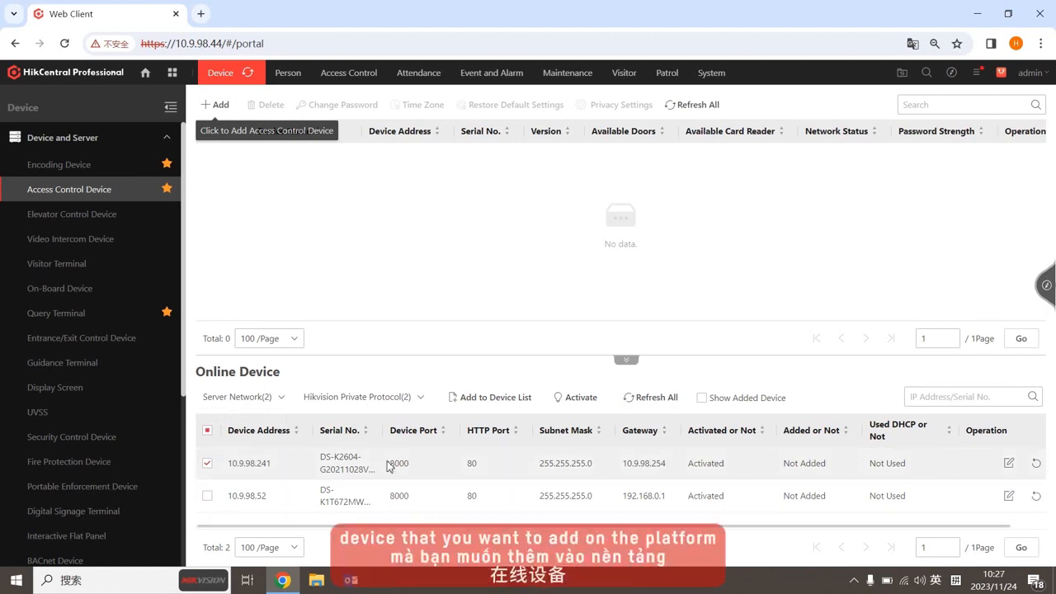
left_click(495, 403)
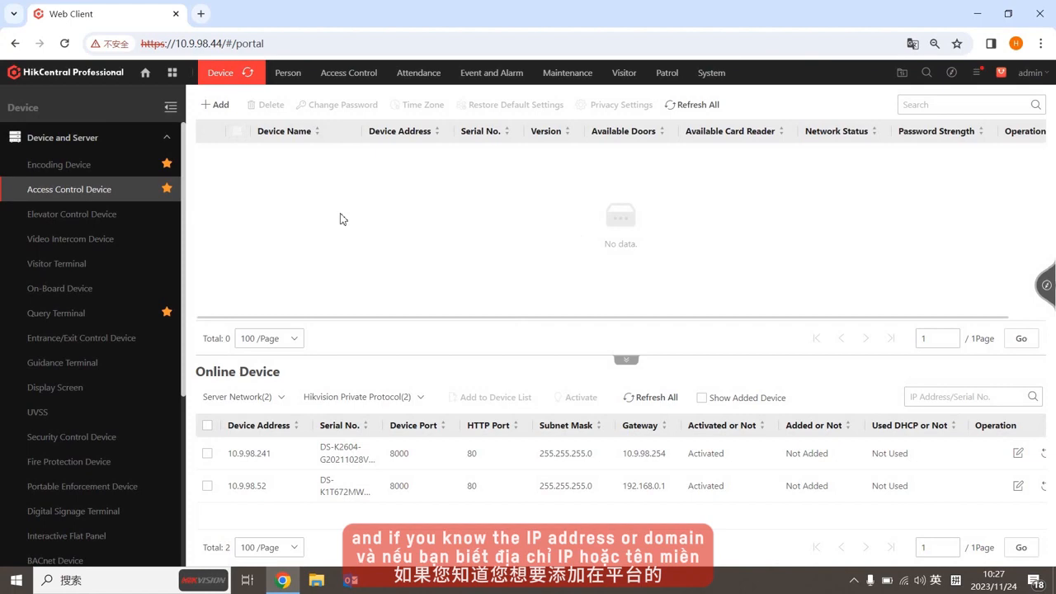
- Add the K2604 Controller at 10.9.98.241 as an access control device, importing all resources into an area created by device name
left_click(213, 105)
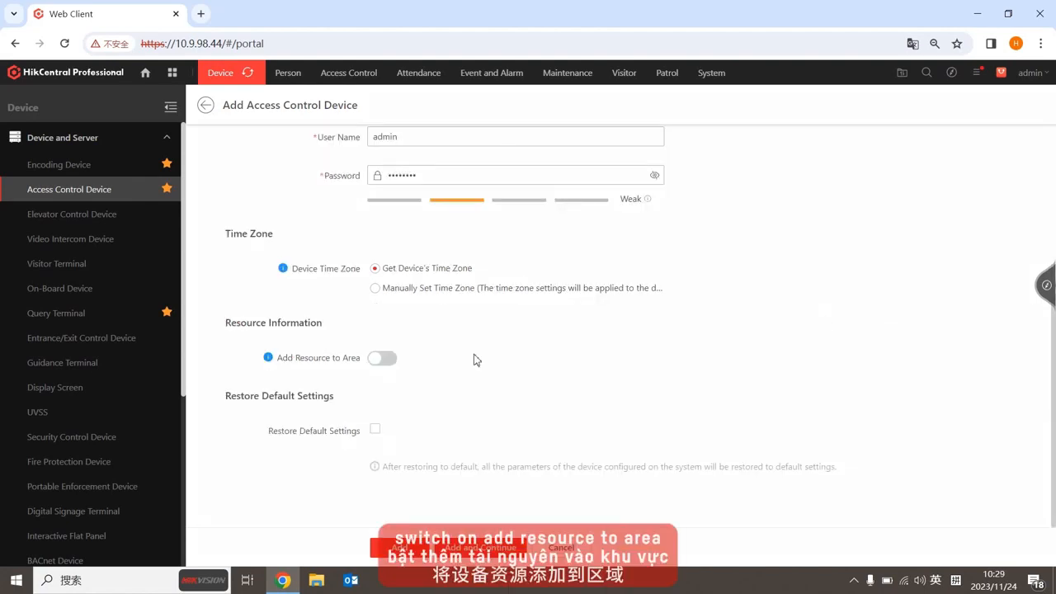
left_click(388, 359)
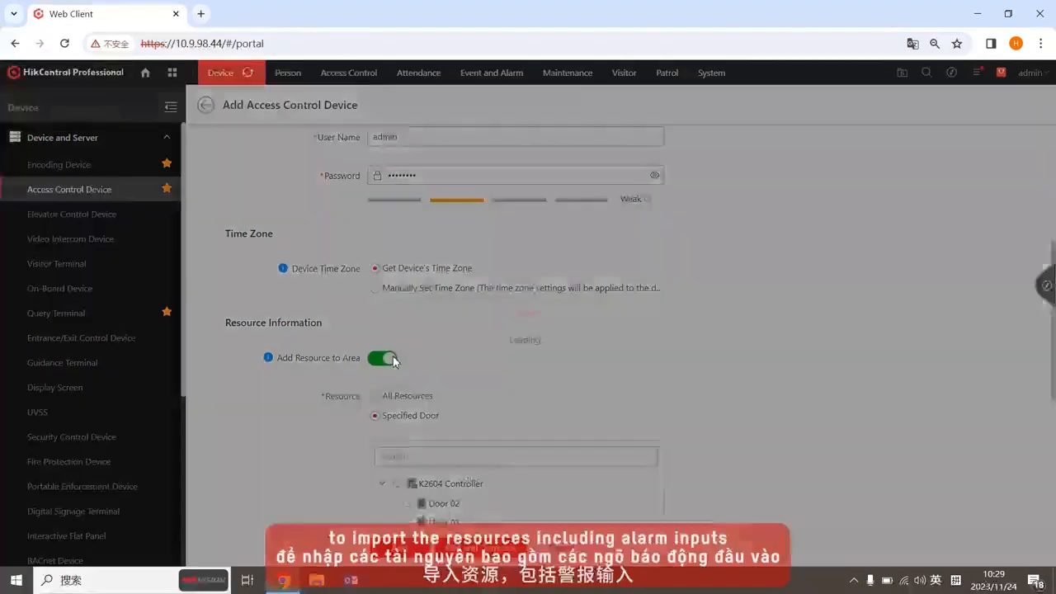
scroll(506, 450, "down", 1)
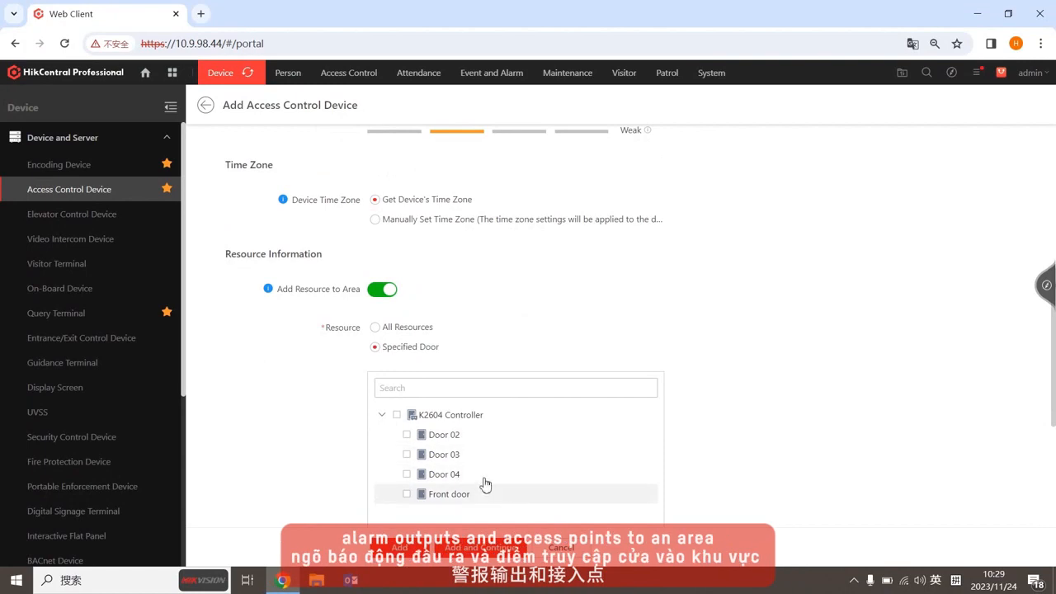
left_click(374, 326)
scroll(620, 340, "down", 1)
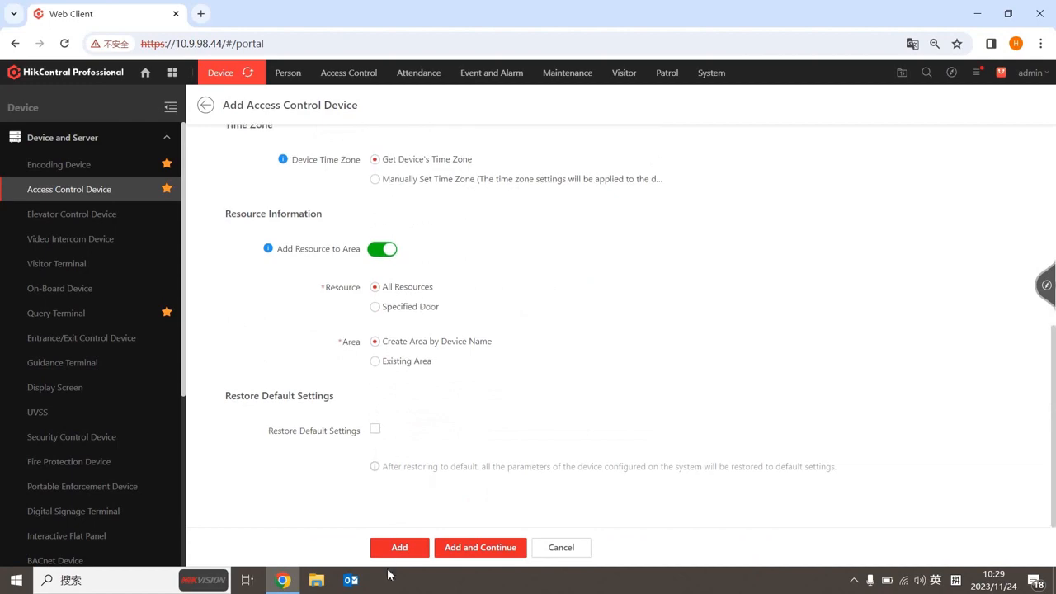
left_click(388, 551)
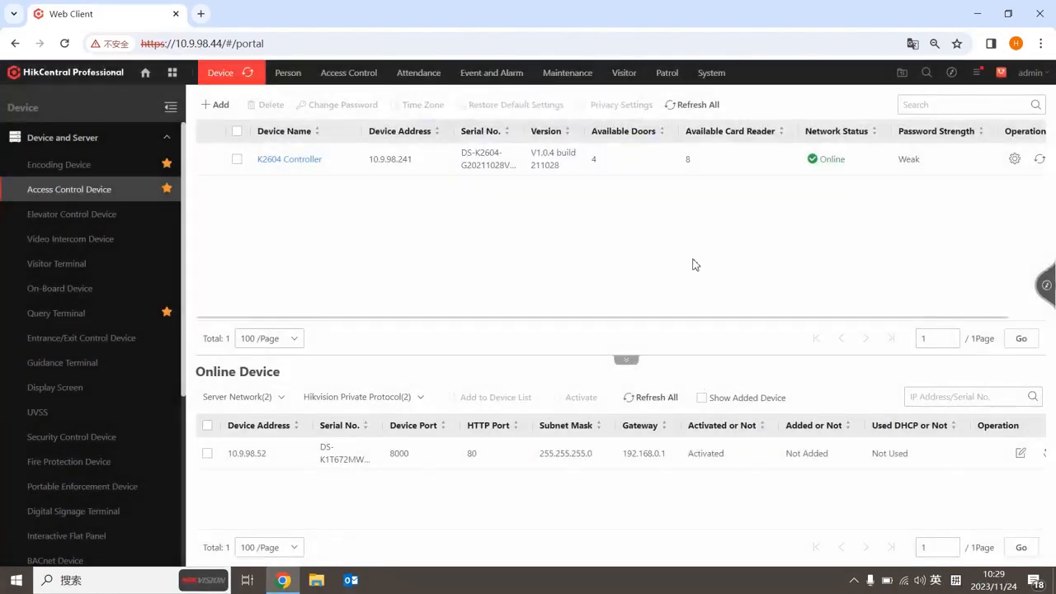
- Review the IP Segment and Batch Import adding modes in a new device form, and the Device ID mode of the Hikvision ISUP Protocol
left_click(215, 105)
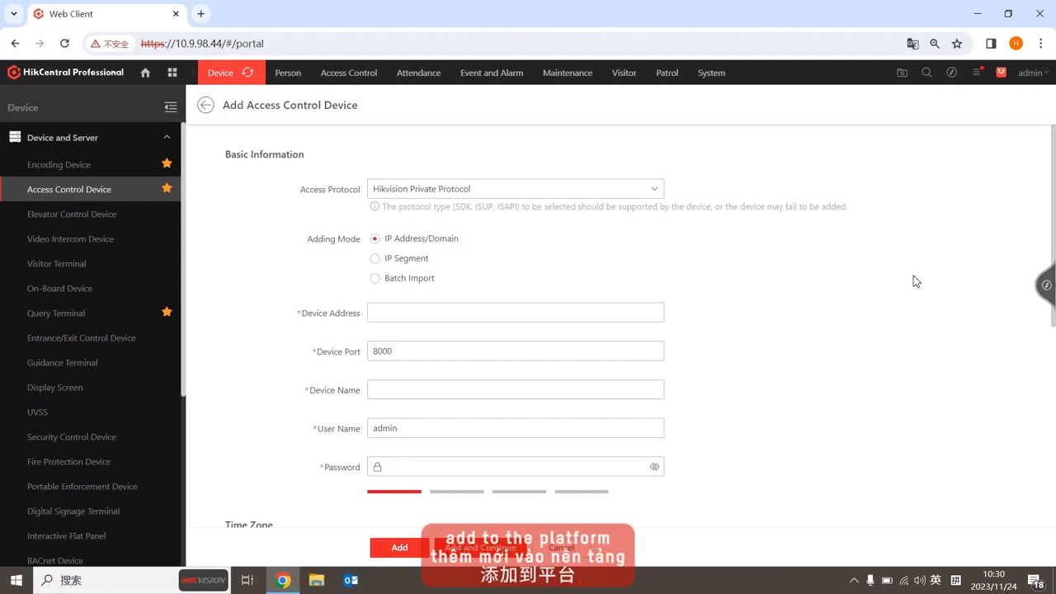
left_click(416, 266)
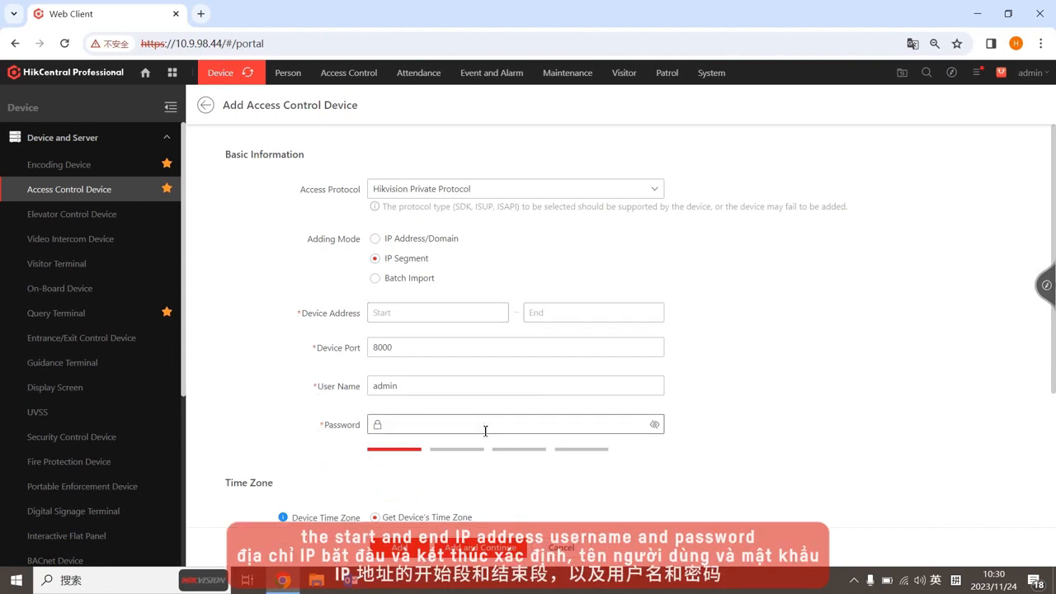
left_click(396, 280)
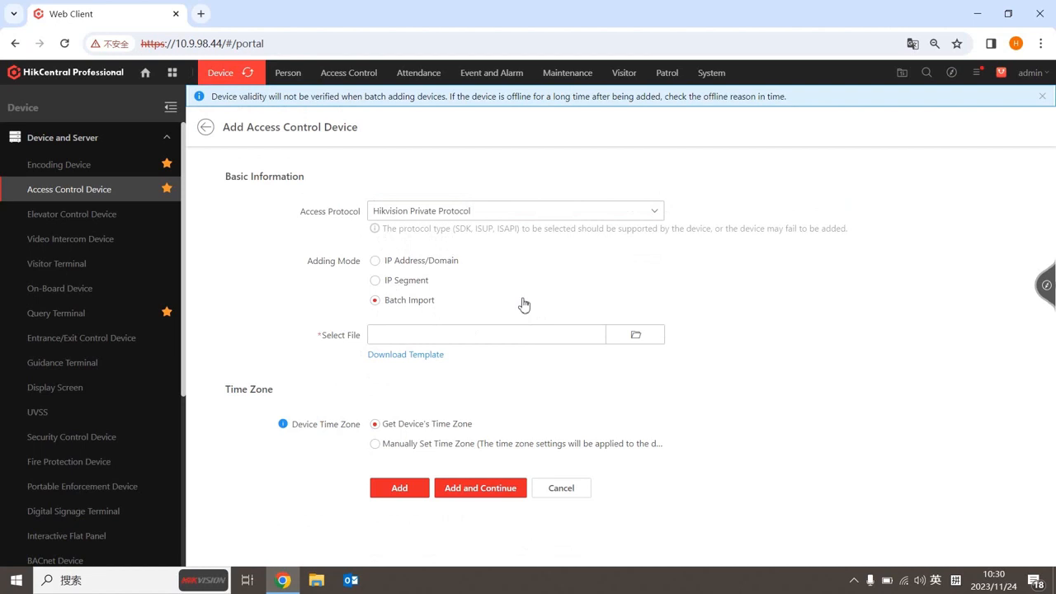
left_click(517, 217)
left_click(482, 253)
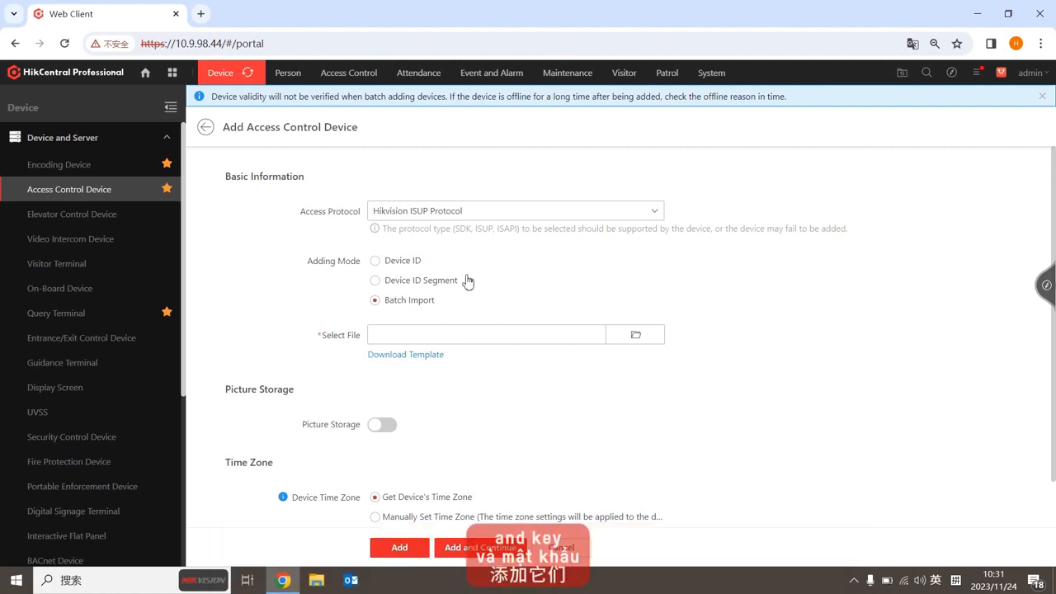
left_click(405, 263)
left_click(481, 306)
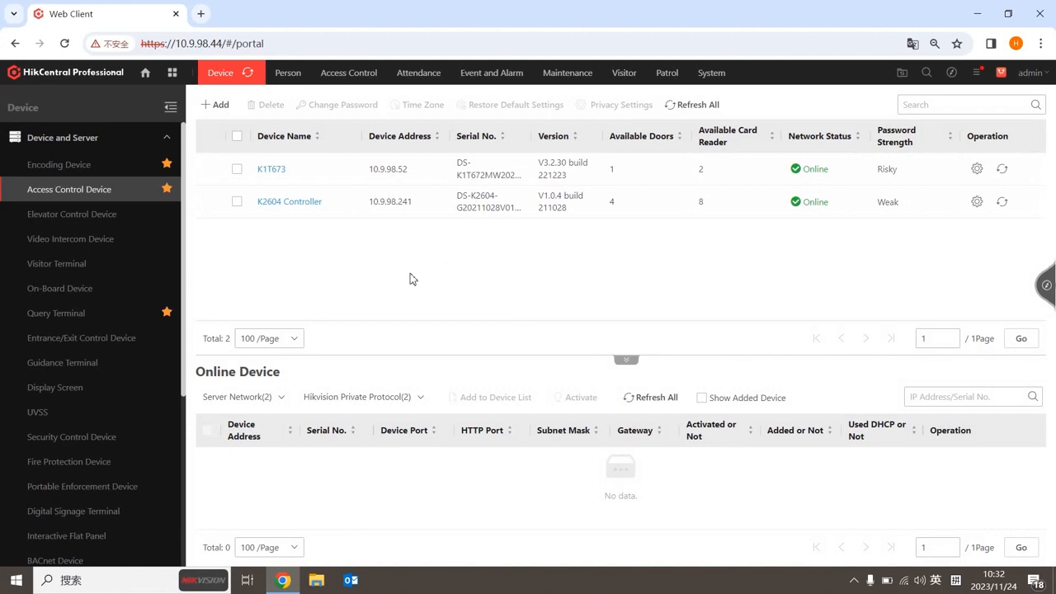
- Open Door 02 from the area's door list and change its name to East Door
left_click(107, 145)
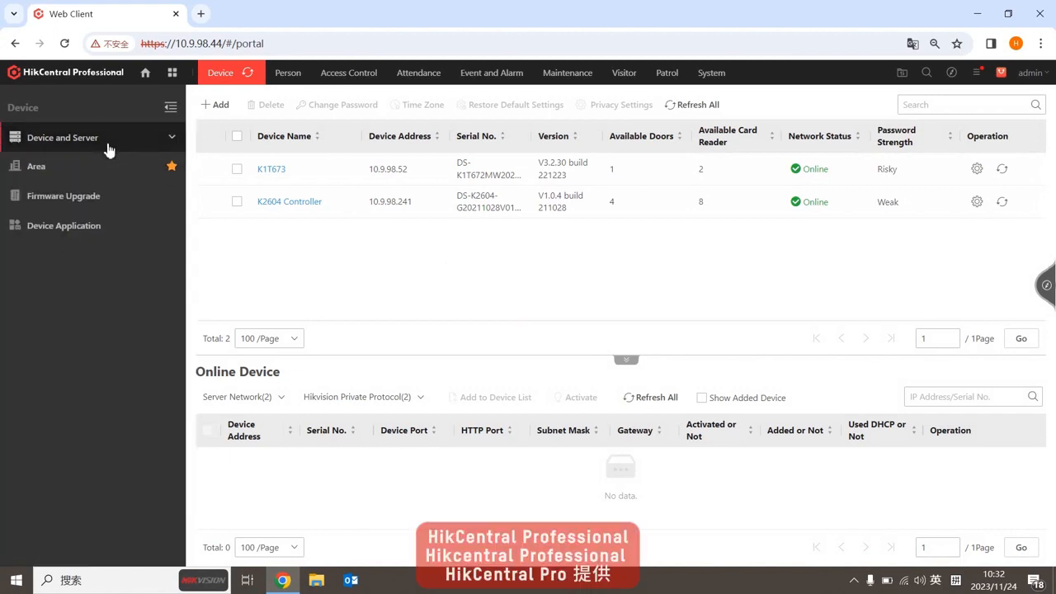
left_click(109, 168)
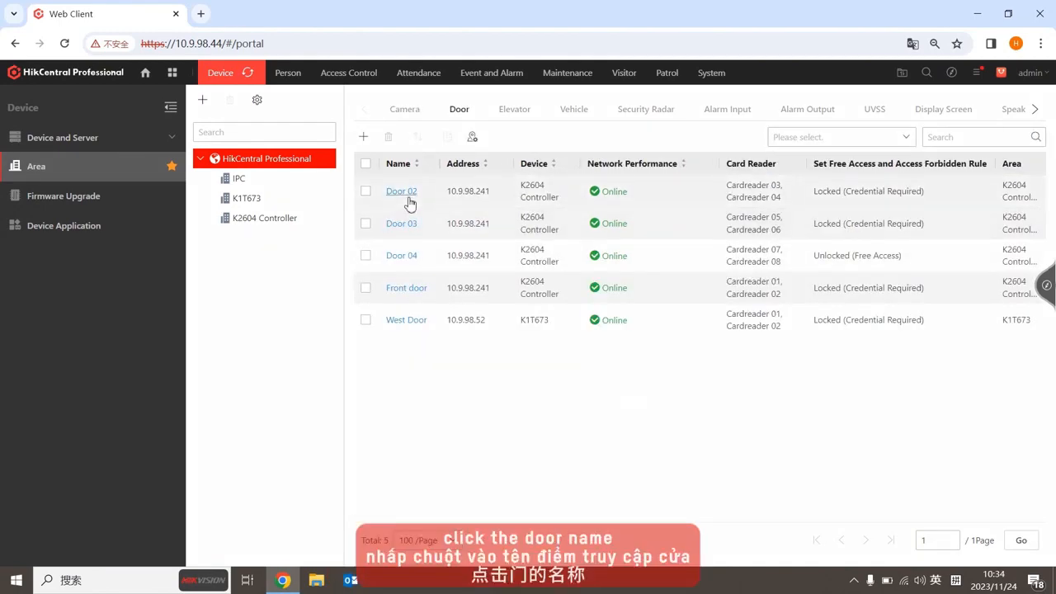
left_click(404, 194)
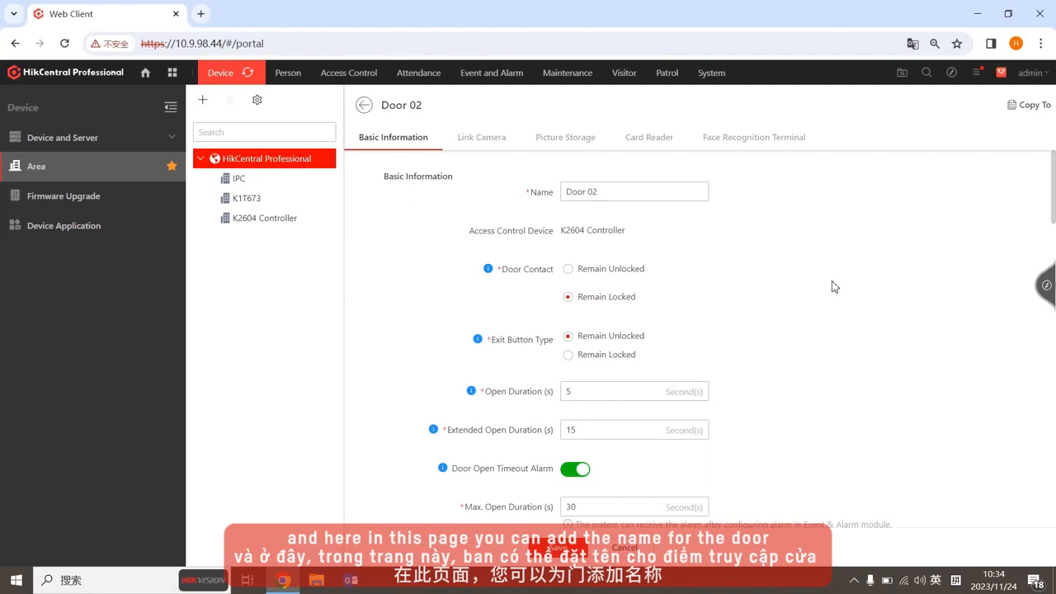
left_click(613, 189)
key("BackSpace")
key("BackSpace")
key("BackSpace")
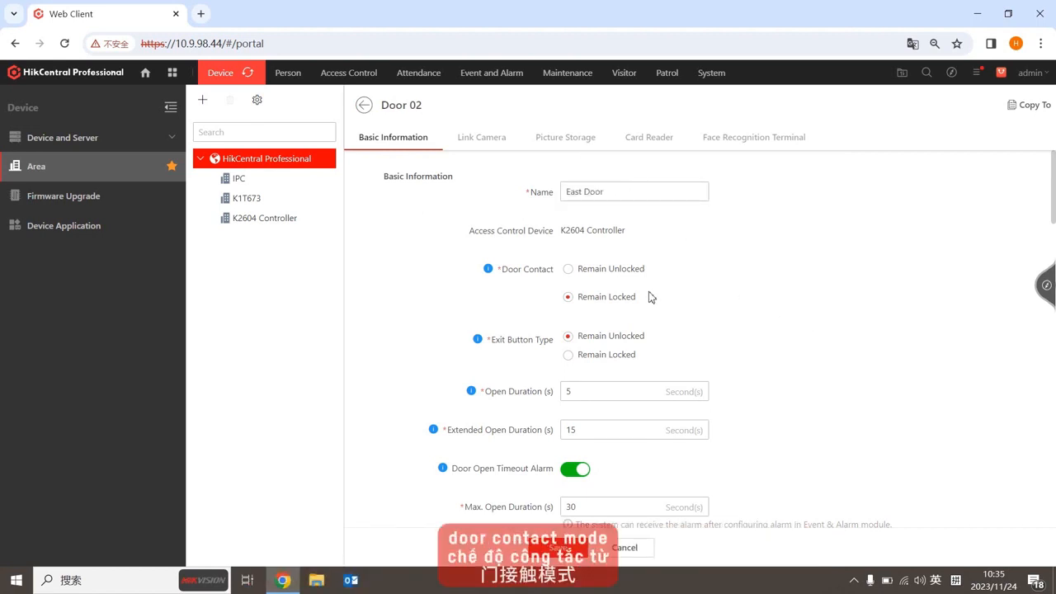
- Link Cam 01 from the IPC area to the door, enable Auto Capture and save the door settings
scroll(809, 412, "down", 1)
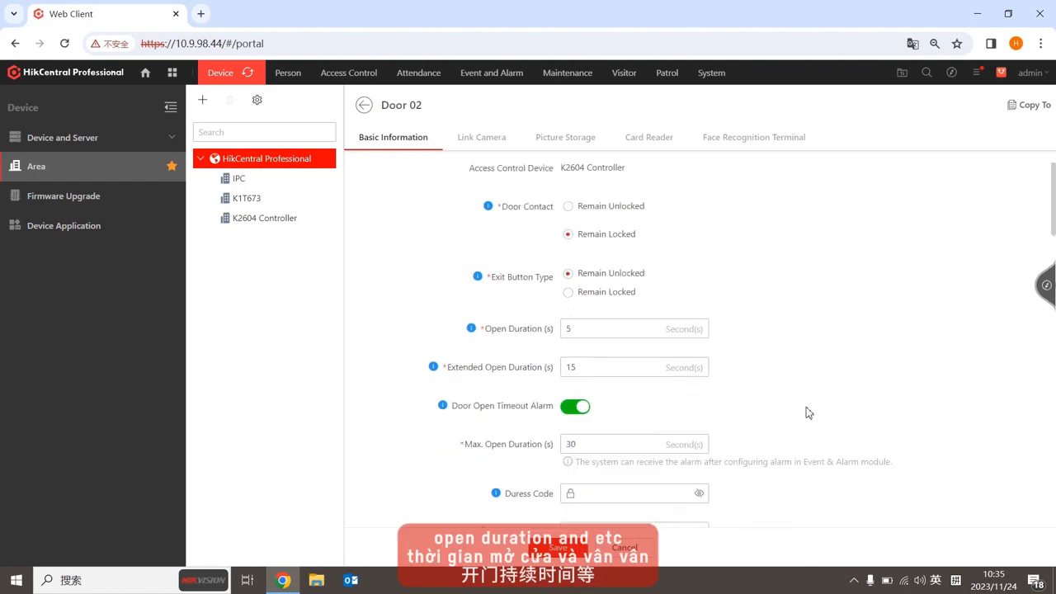
scroll(808, 413, "down", 4)
scroll(808, 412, "down", 1)
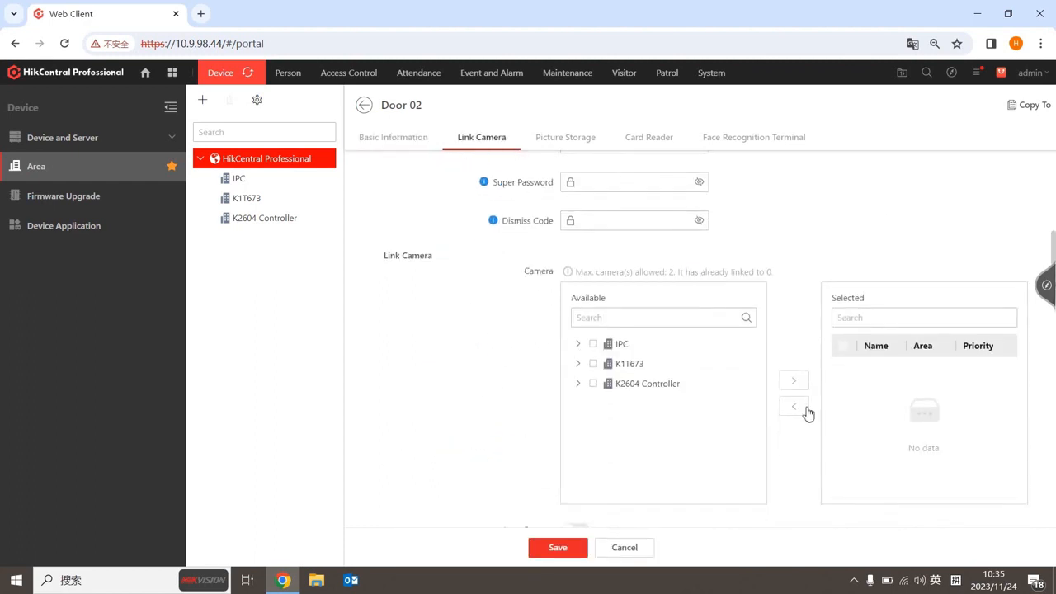
left_click(592, 344)
left_click(793, 381)
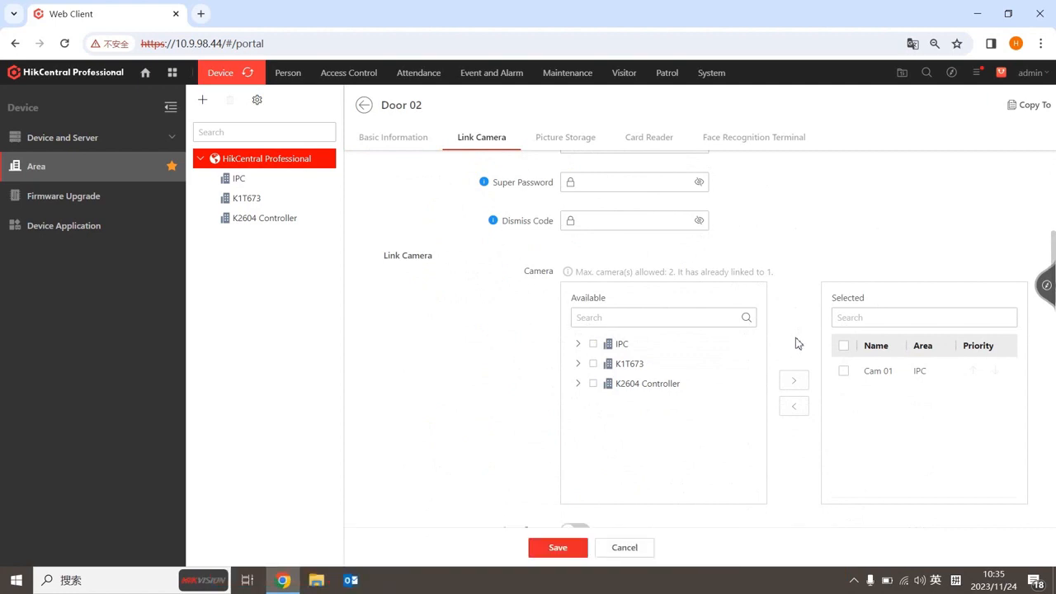
scroll(797, 342, "down", 2)
left_click(577, 393)
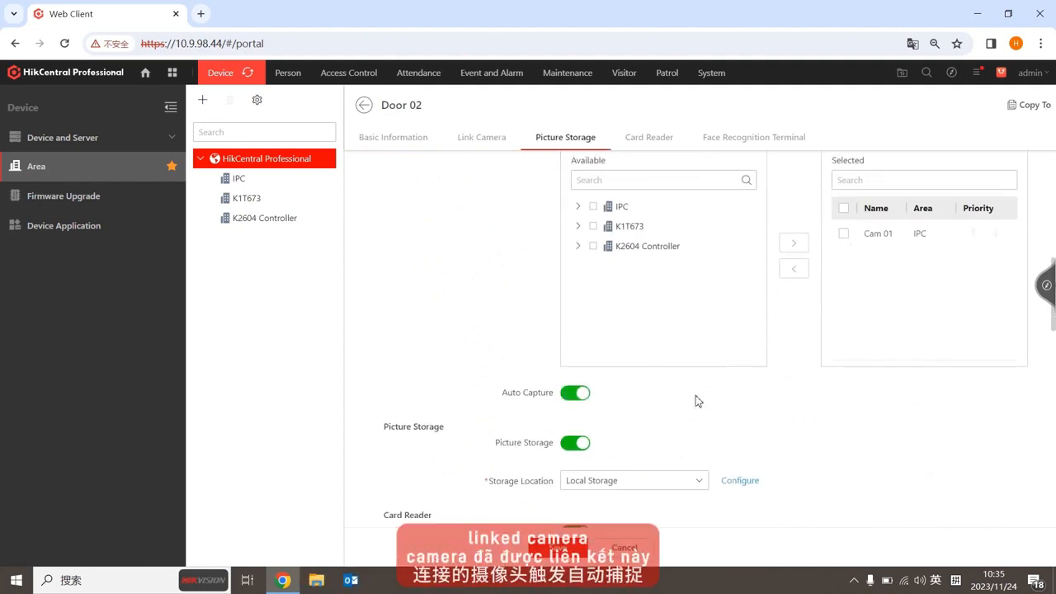
scroll(695, 401, "down", 2)
left_click(561, 549)
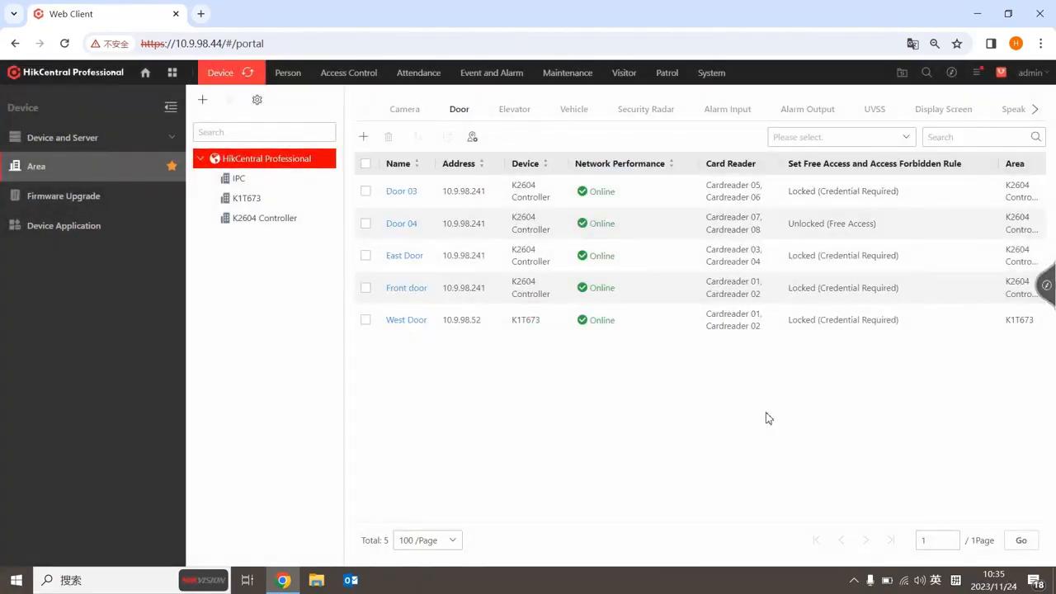
- Apply the East Door name to its access control device and dismiss the result
left_click(366, 257)
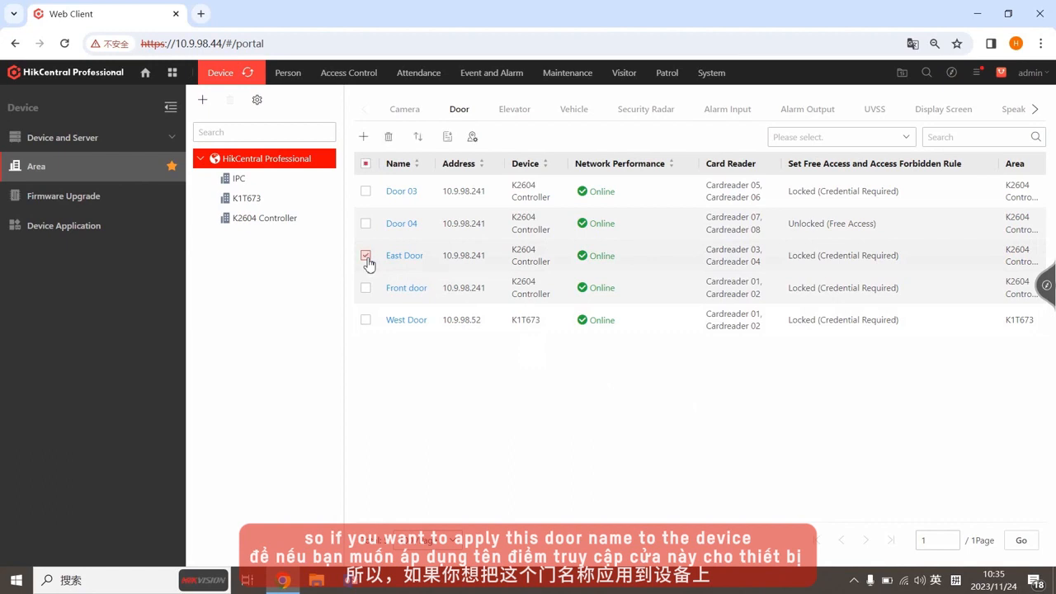
left_click(450, 144)
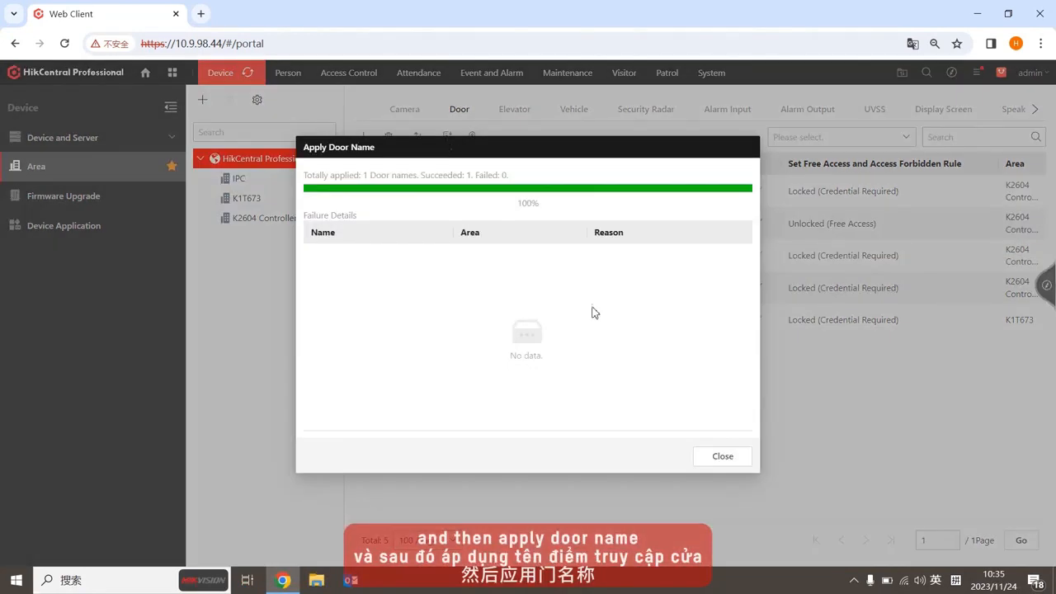
left_click(734, 455)
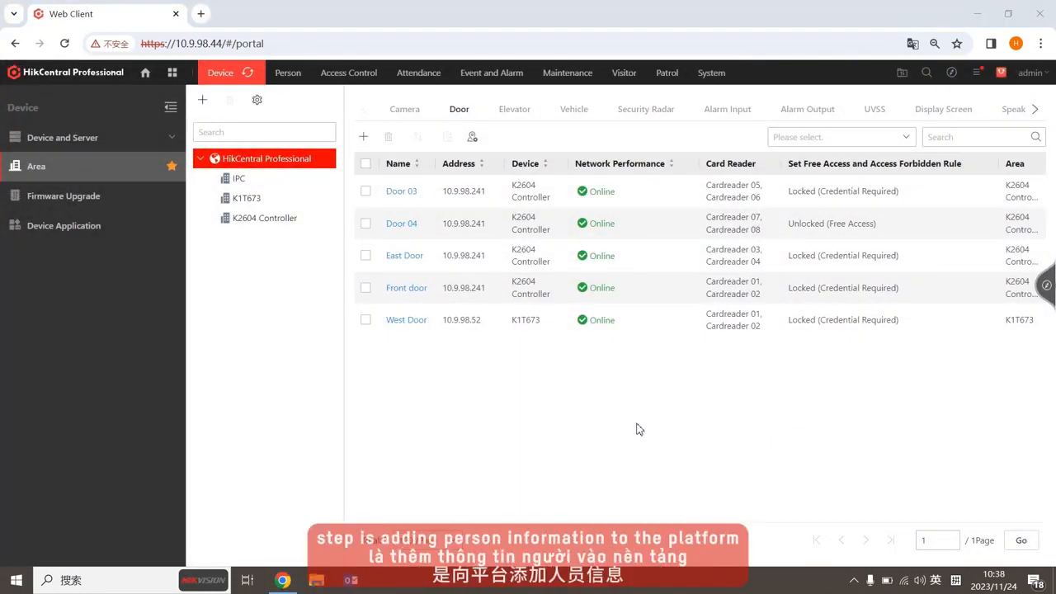
- Add a person department named Tech Support Department under All Departments
left_click(295, 76)
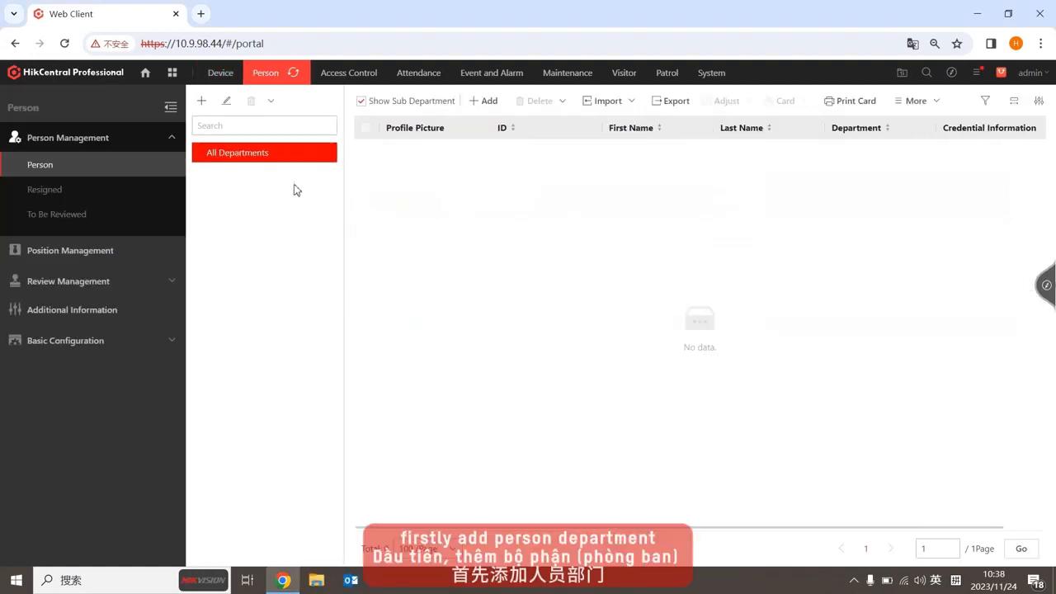
left_click(203, 101)
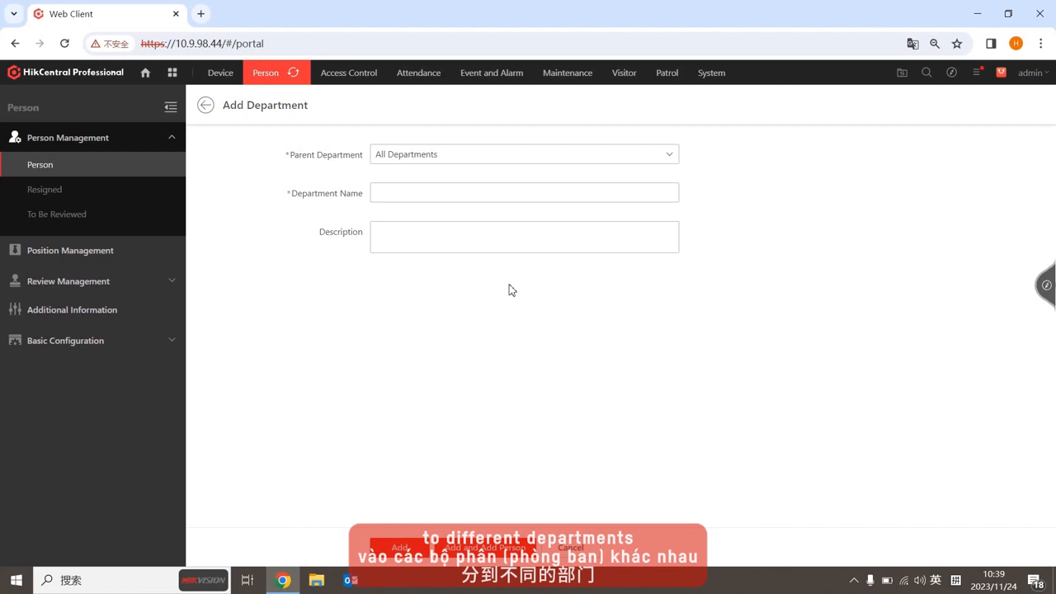
left_click(503, 195)
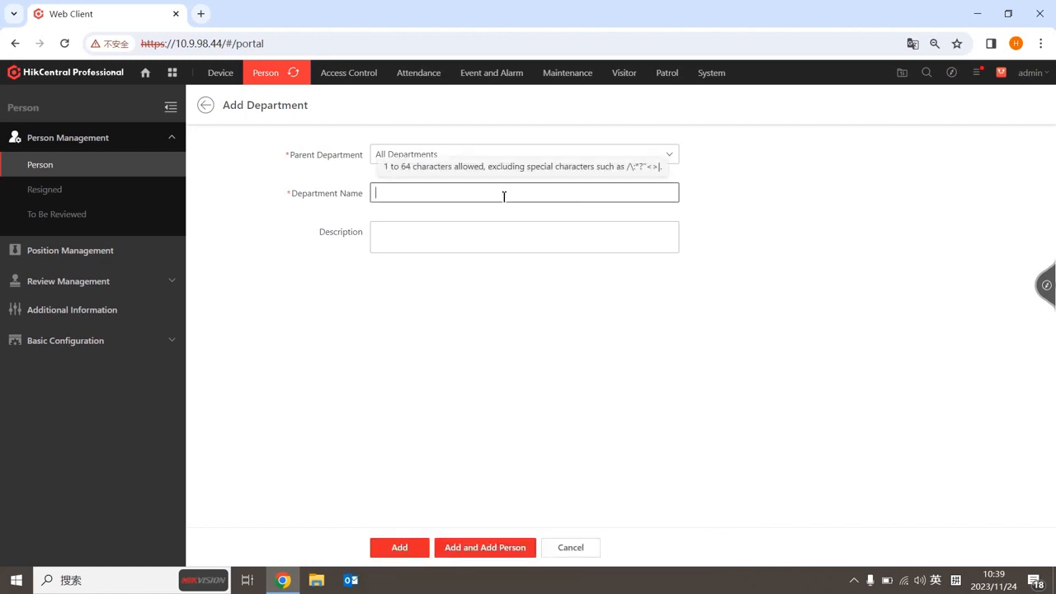
type("Tech Support Department")
left_click(417, 551)
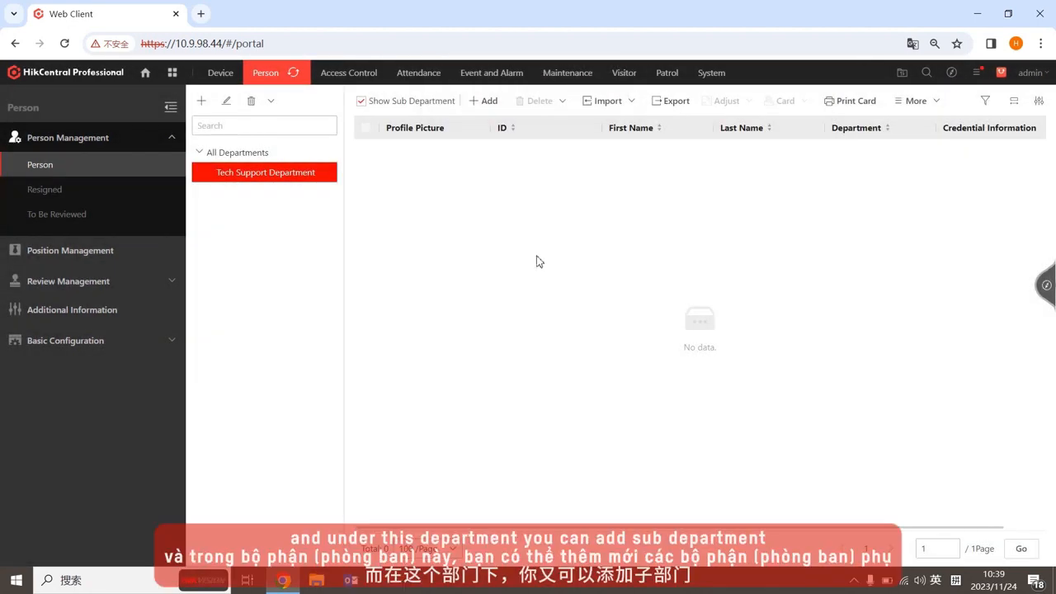
- Add a sub-department named Team A under Tech Support Department
left_click(202, 100)
left_click(425, 198)
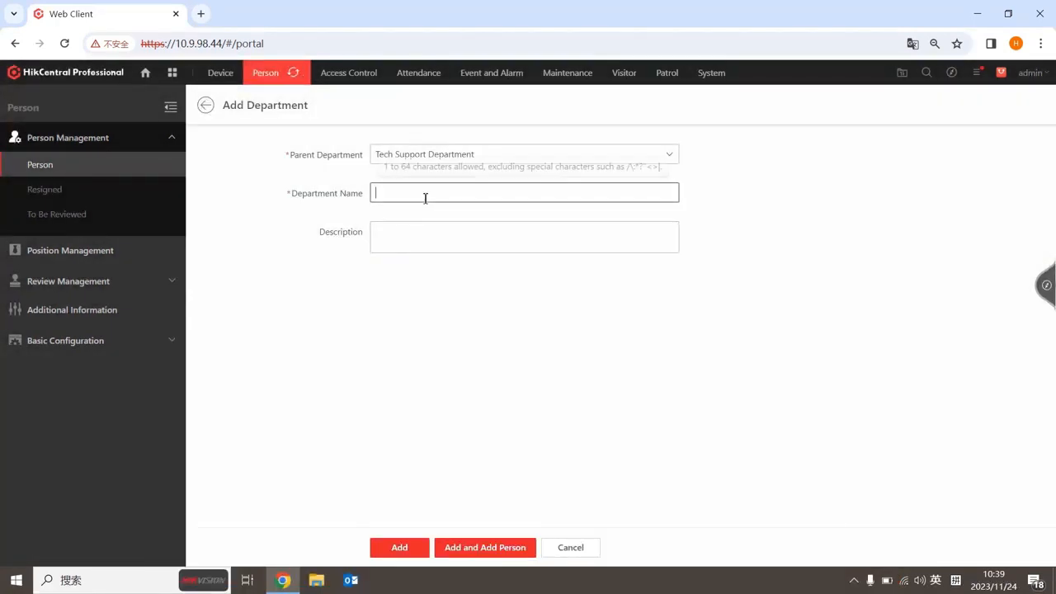
type("Team A")
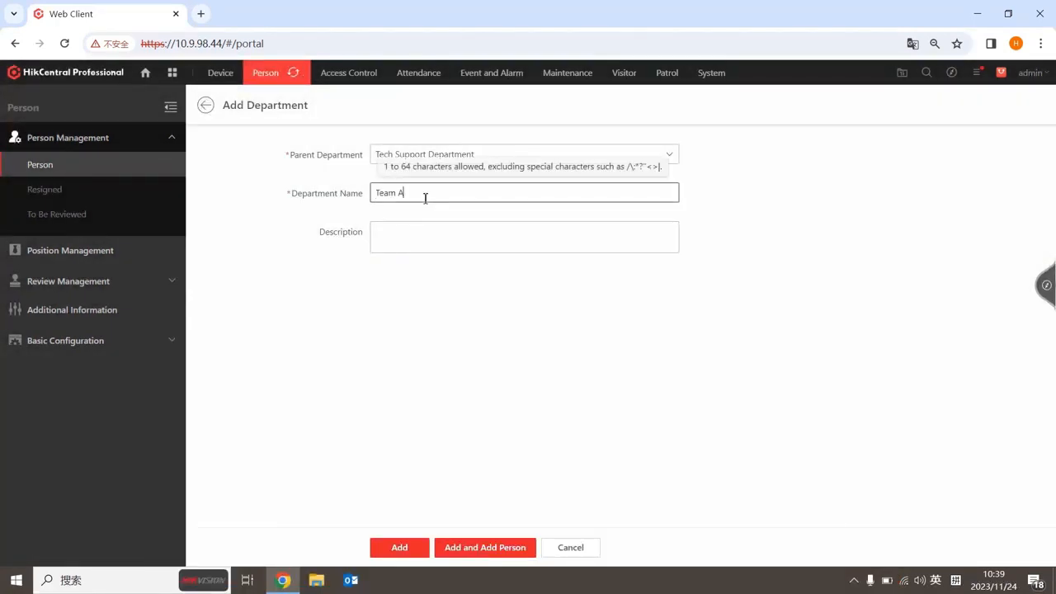
left_click(402, 546)
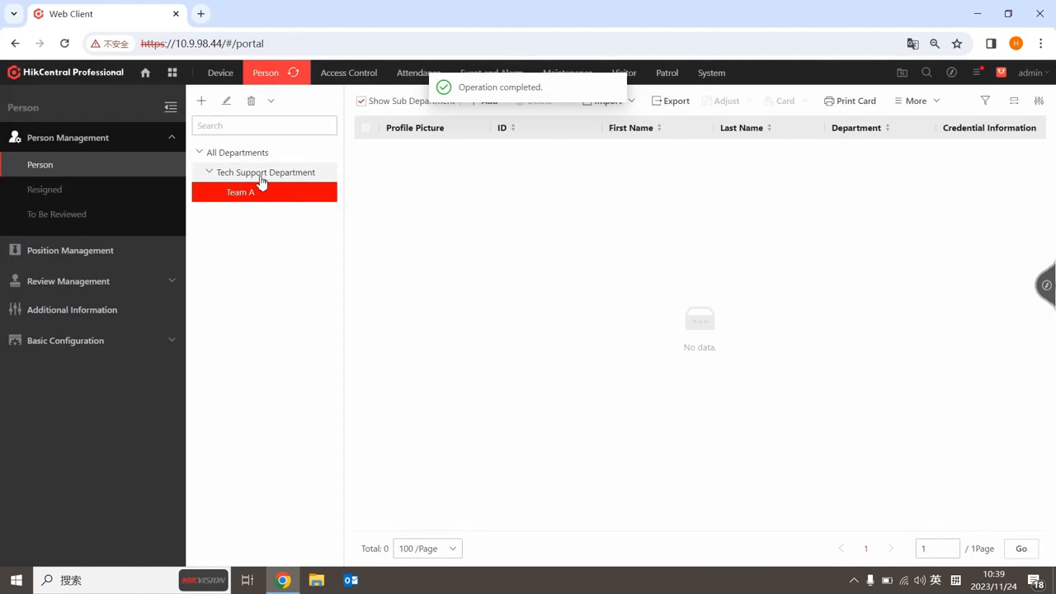
- Add a sub-department named Team B under Tech Support Department
left_click(262, 174)
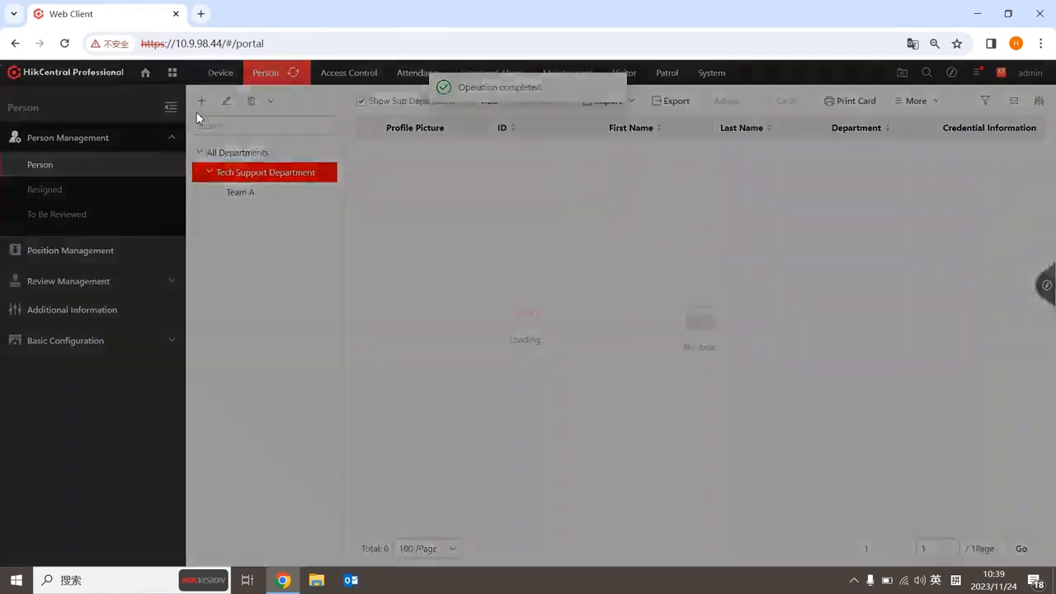
left_click(200, 100)
left_click(429, 193)
type("Team B")
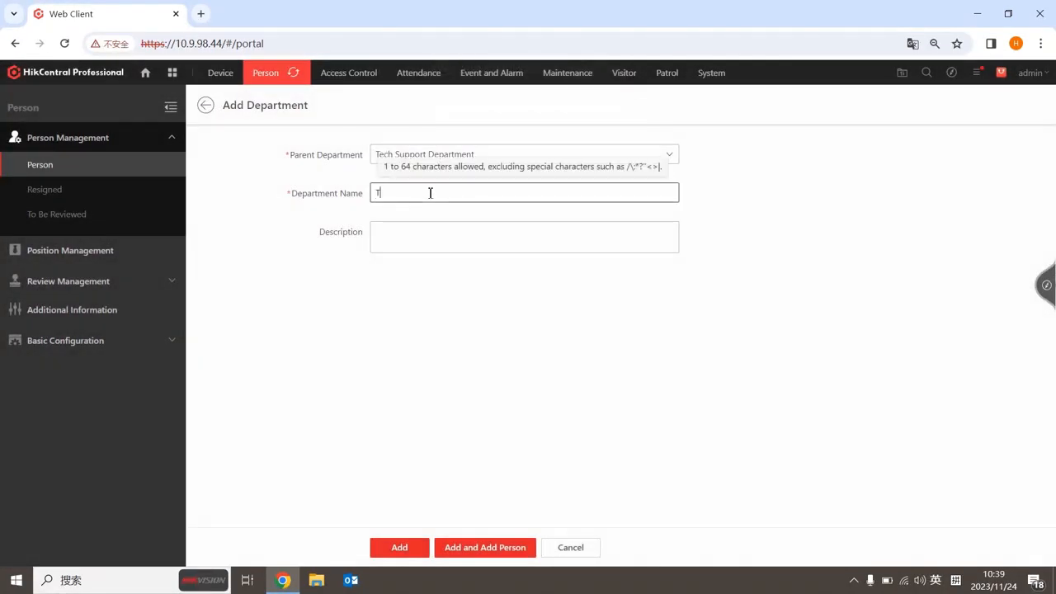
left_click(401, 547)
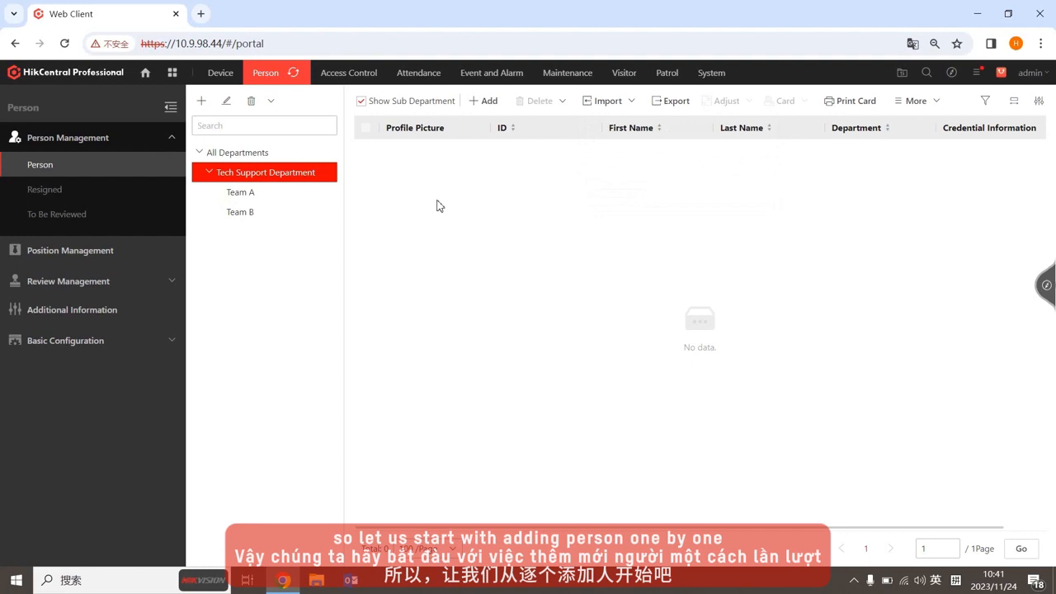
- Start a new person in the Team A department and enter the person's ID, first name and last name
left_click(314, 194)
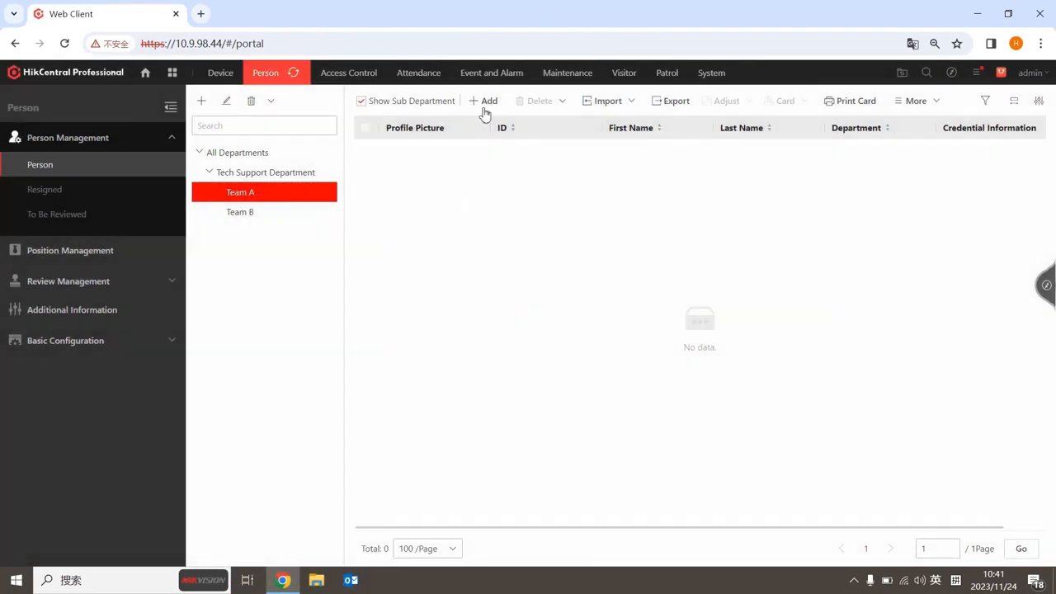
left_click(486, 103)
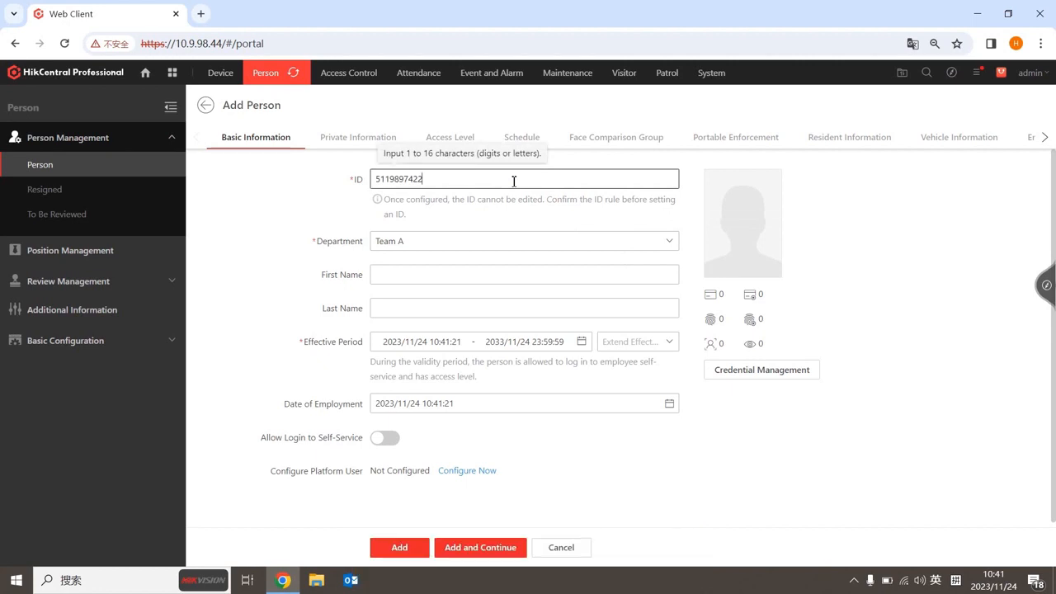
key("ctrl+a")
type("ZYT1124")
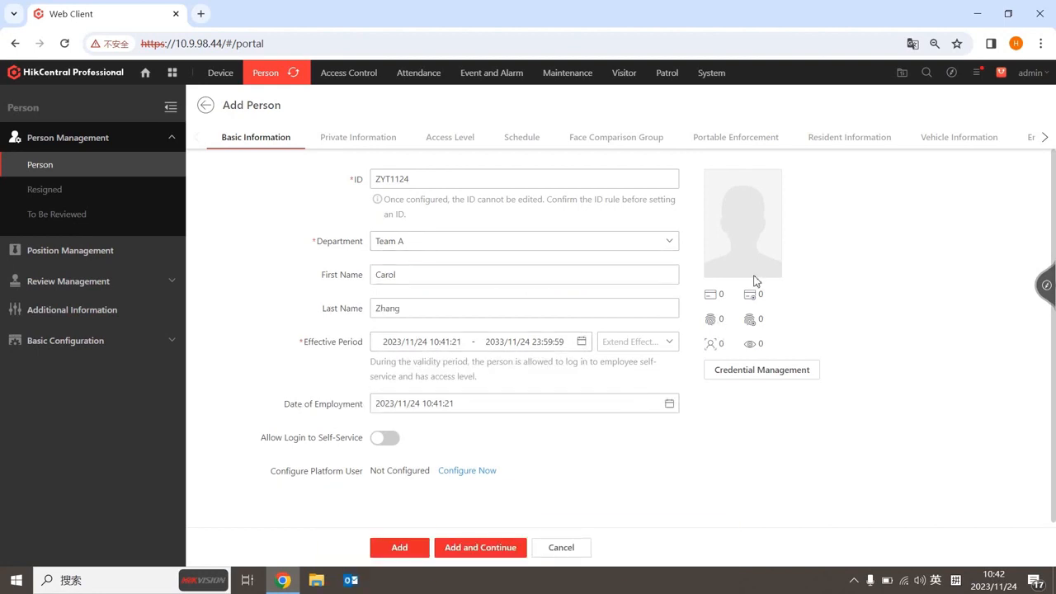
- Try to capture the person's profile picture from the access control device K1T673 and with the PC's webcam
mouse_move(758, 273)
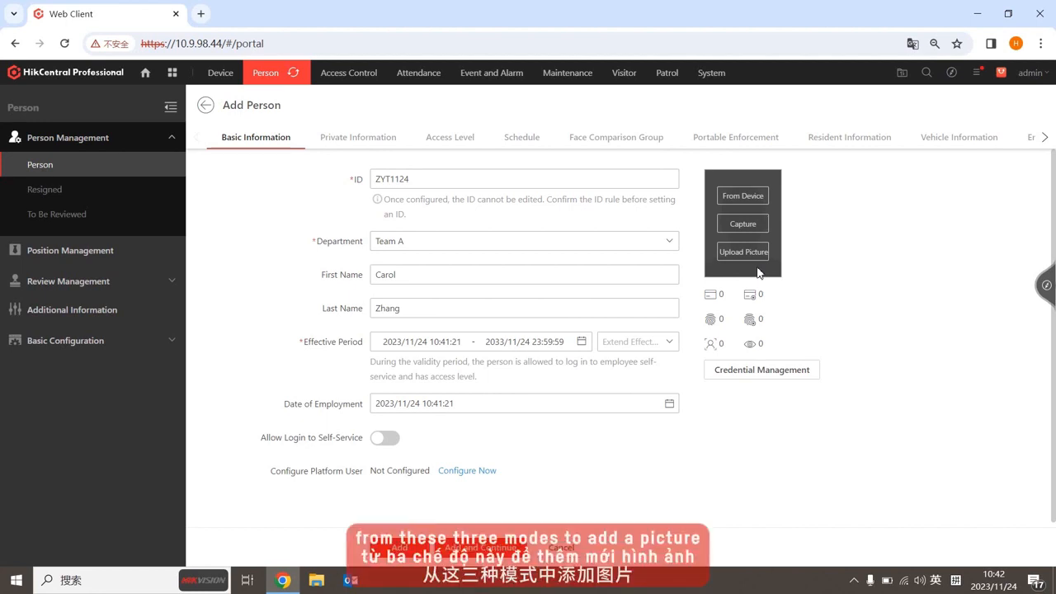
left_click(742, 197)
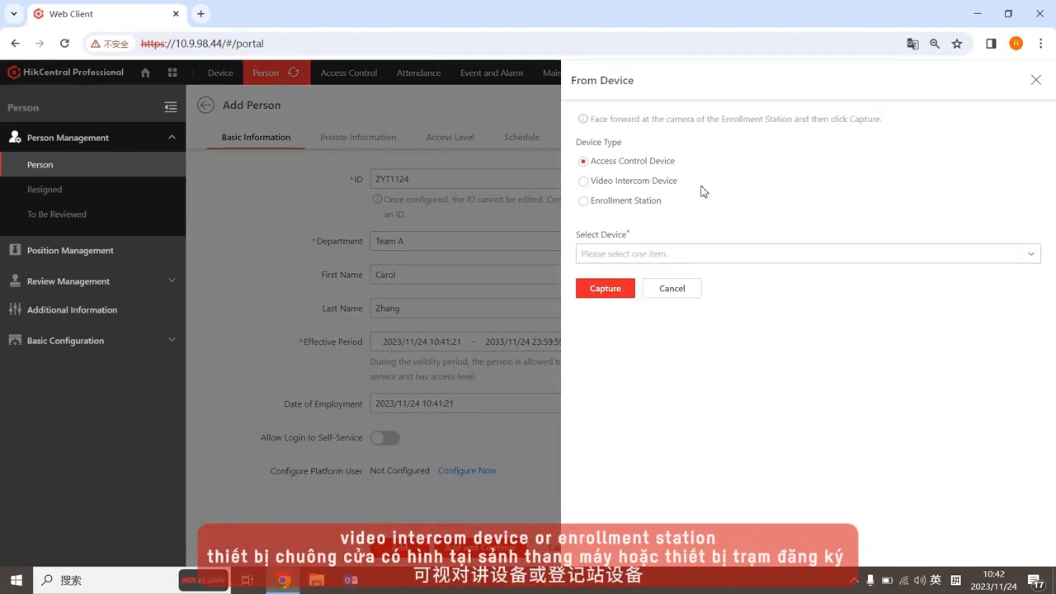
left_click(676, 253)
left_click(669, 277)
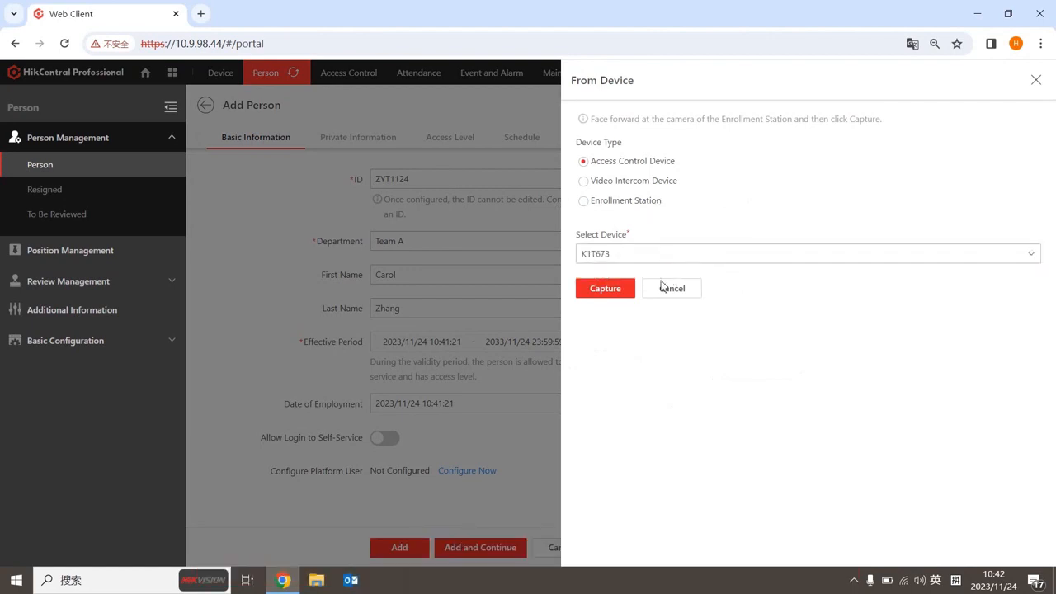
left_click(608, 290)
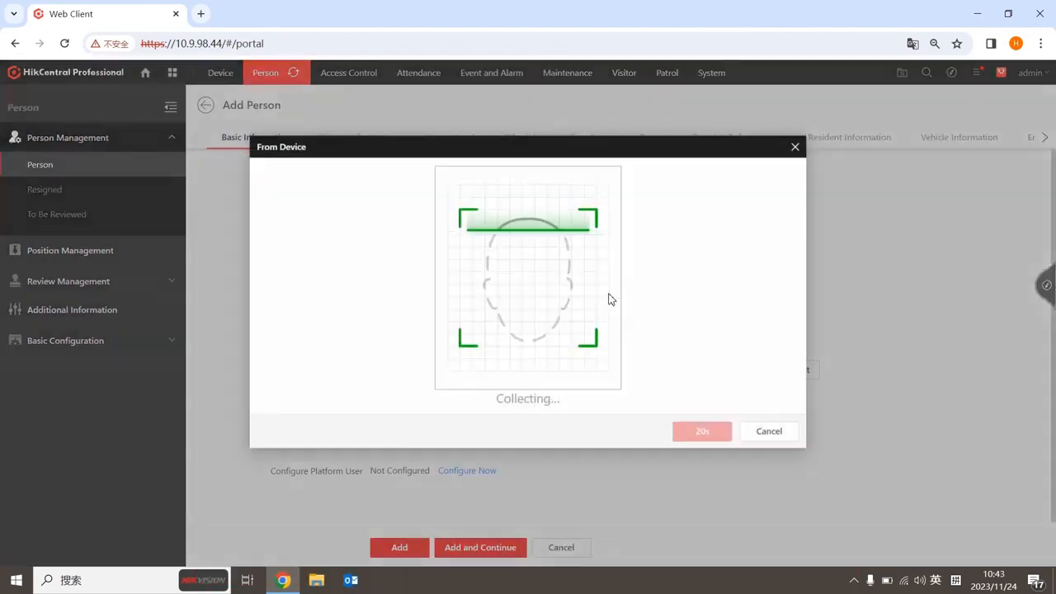
left_click(775, 435)
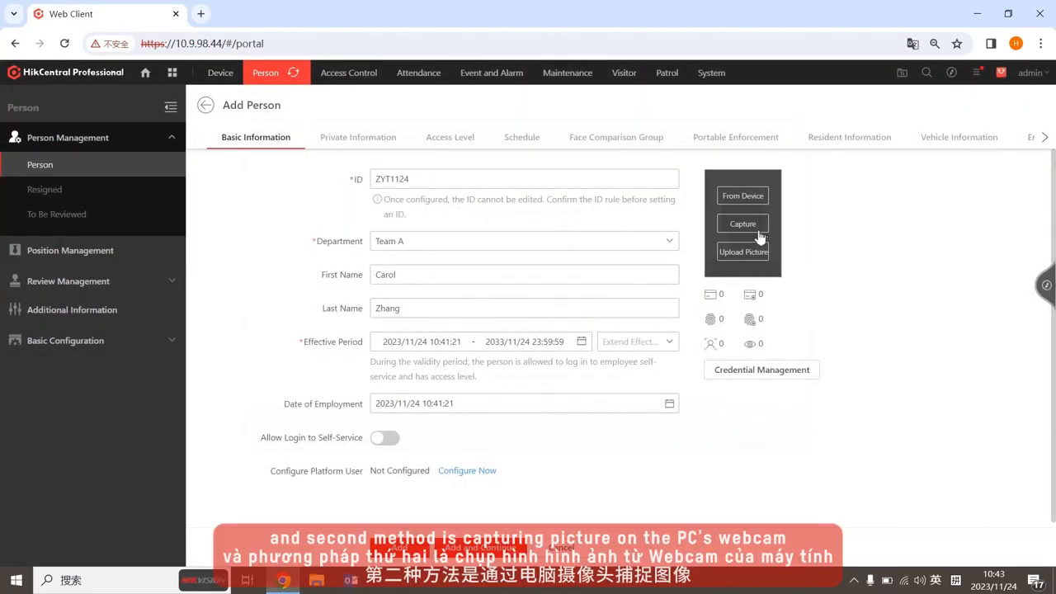
left_click(751, 233)
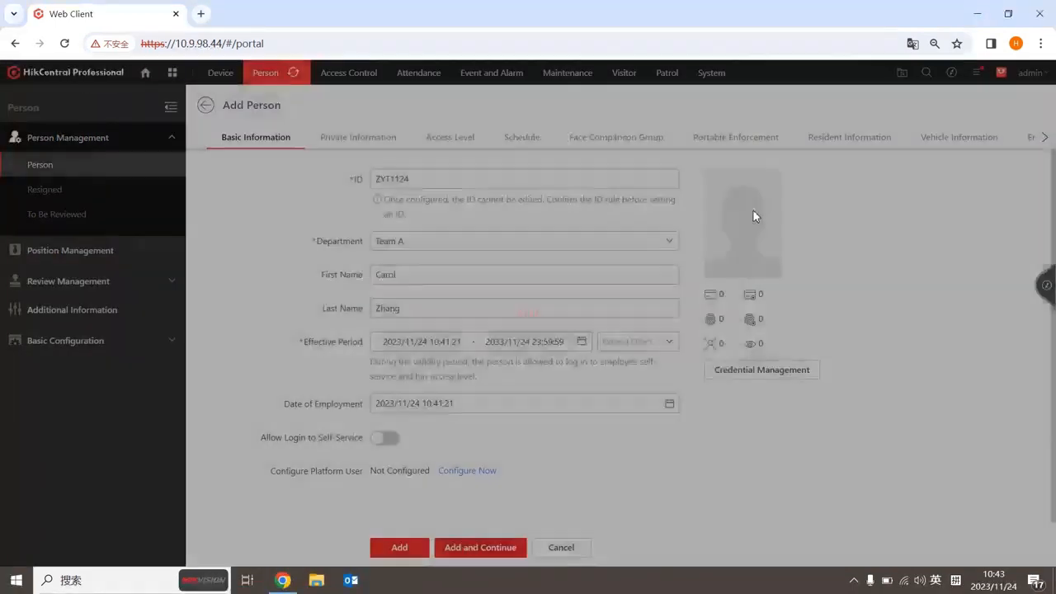
- Upload a profile picture from the PC for the new person and save it
mouse_move(752, 211)
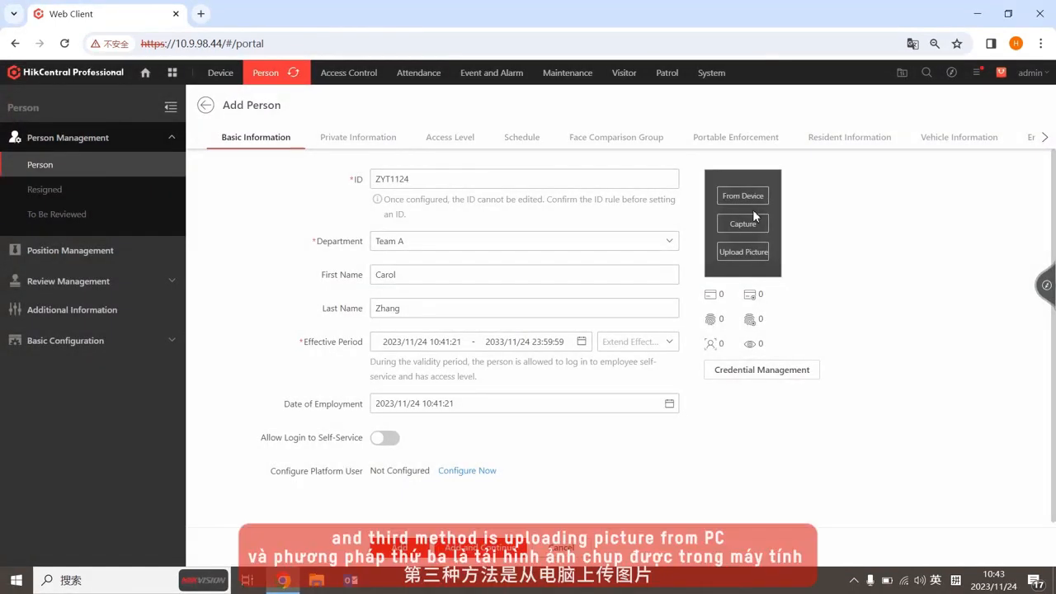
left_click(759, 258)
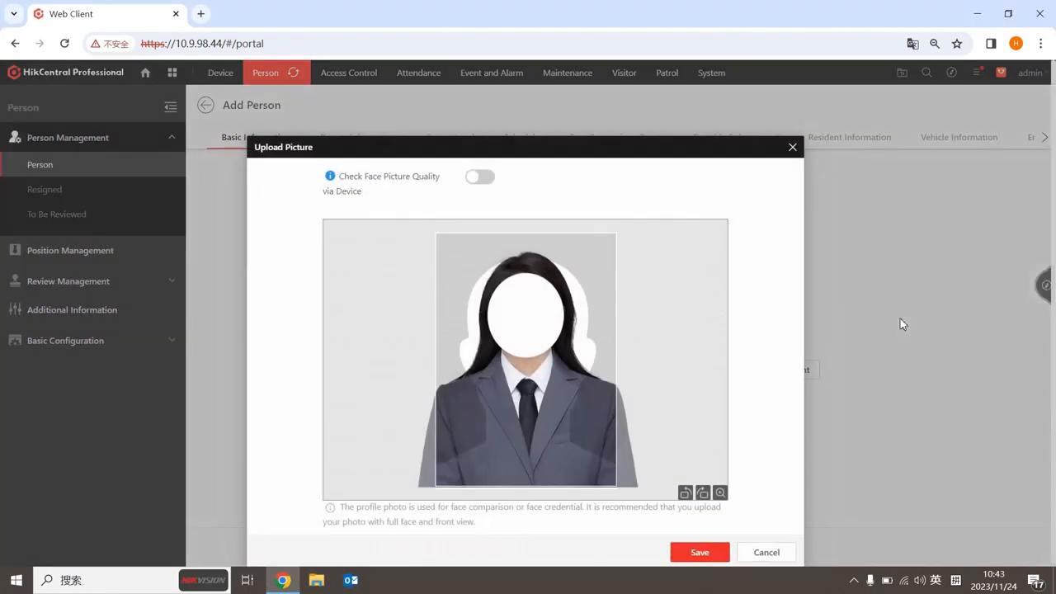
left_click(697, 553)
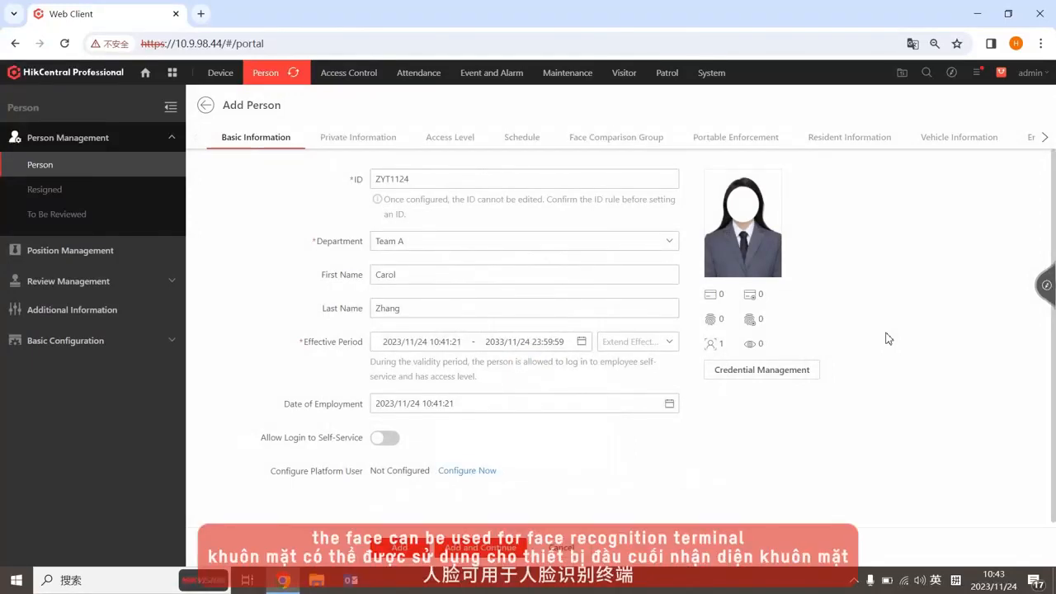
- Set the card issuing mode in the person's credential management to Card Enrollment Station and save the setting
left_click(788, 373)
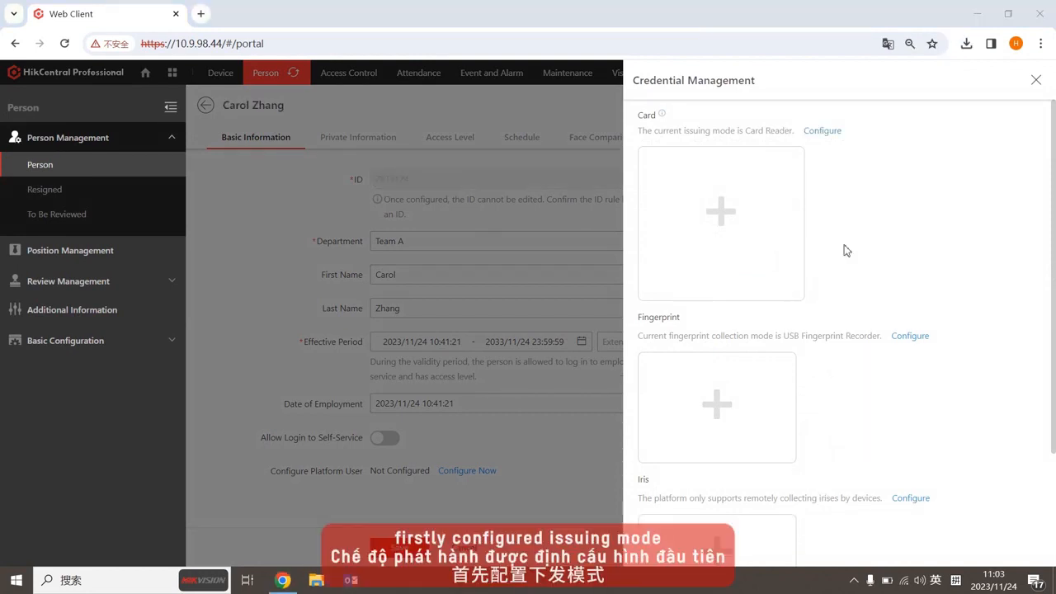
left_click(824, 134)
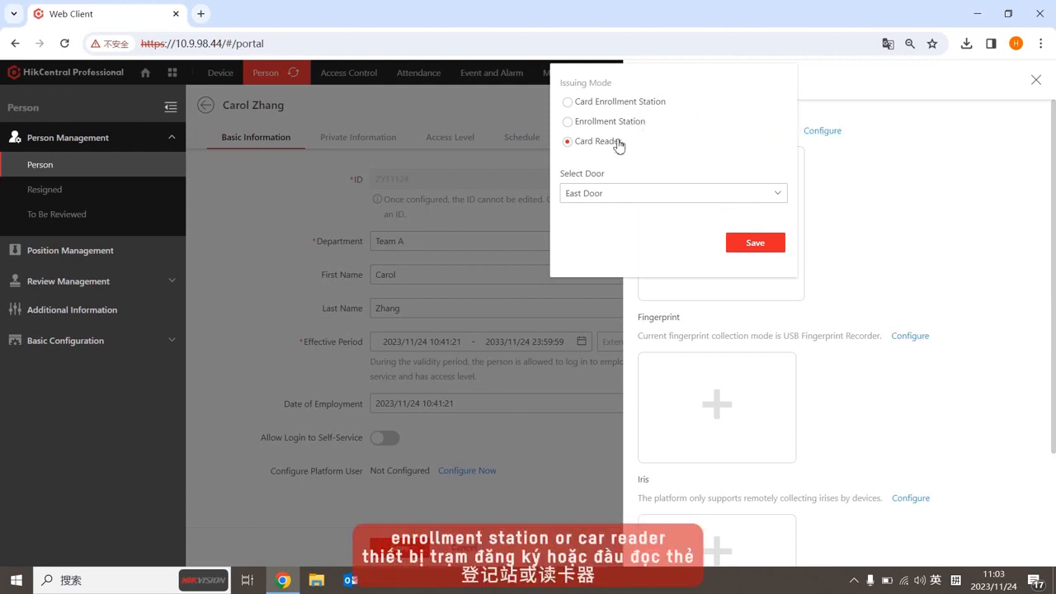
left_click(643, 192)
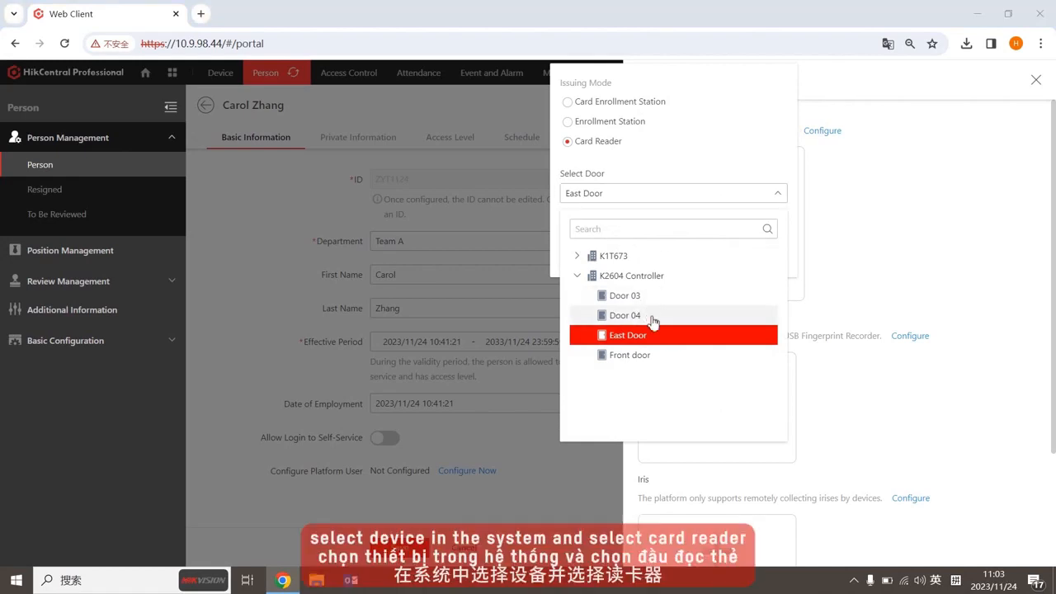
left_click(674, 198)
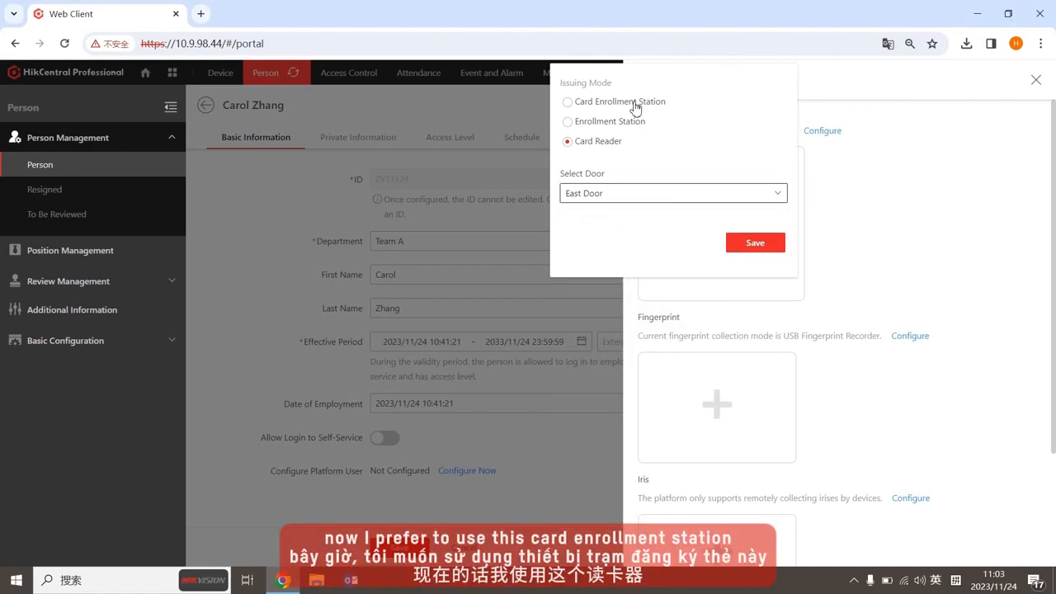
left_click(635, 105)
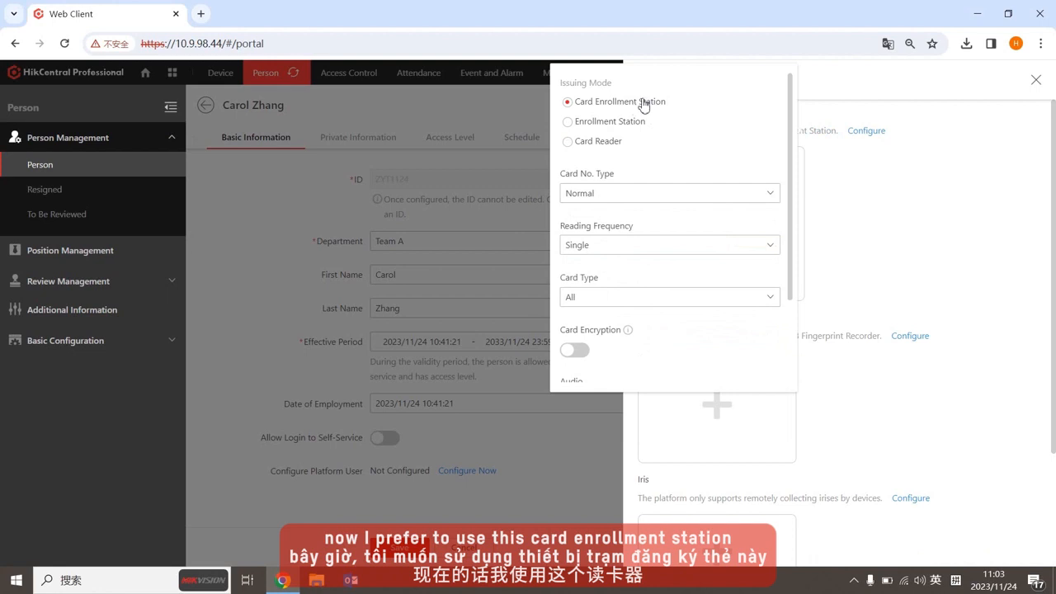
scroll(695, 142, "down", 3)
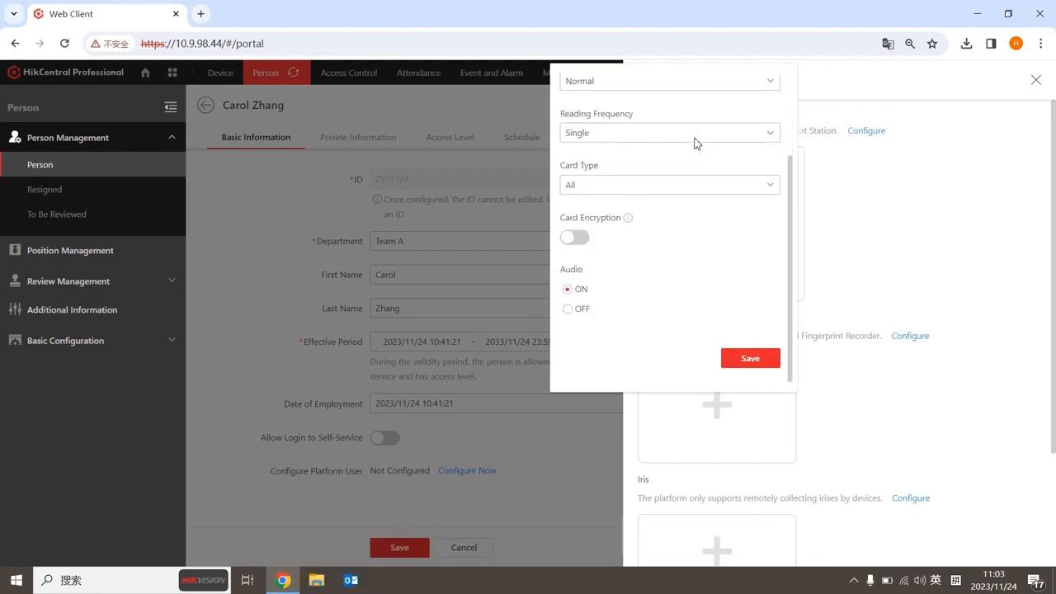
left_click(750, 358)
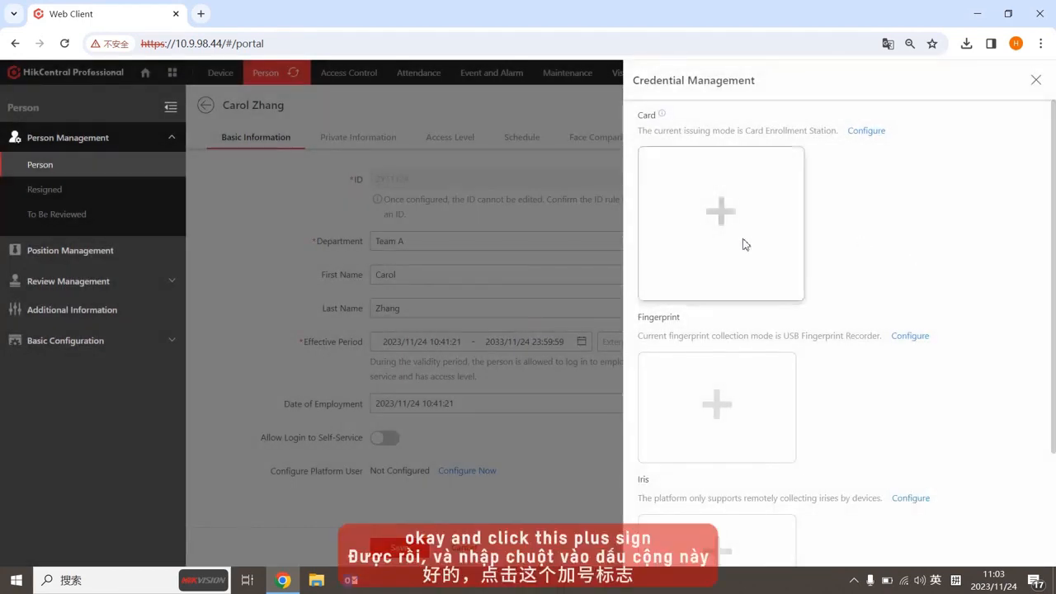
- Collect a normal card and a fingerprint for the person, using USB Fingerprint Recorder as the fingerprint collection mode, and save the credentials
left_click(745, 244)
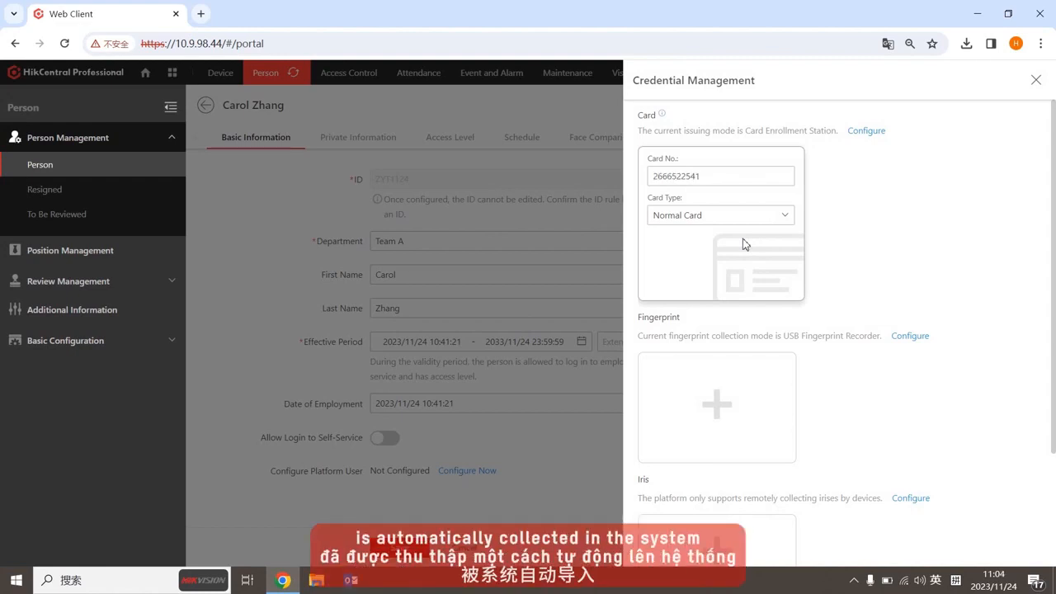
left_click(863, 228)
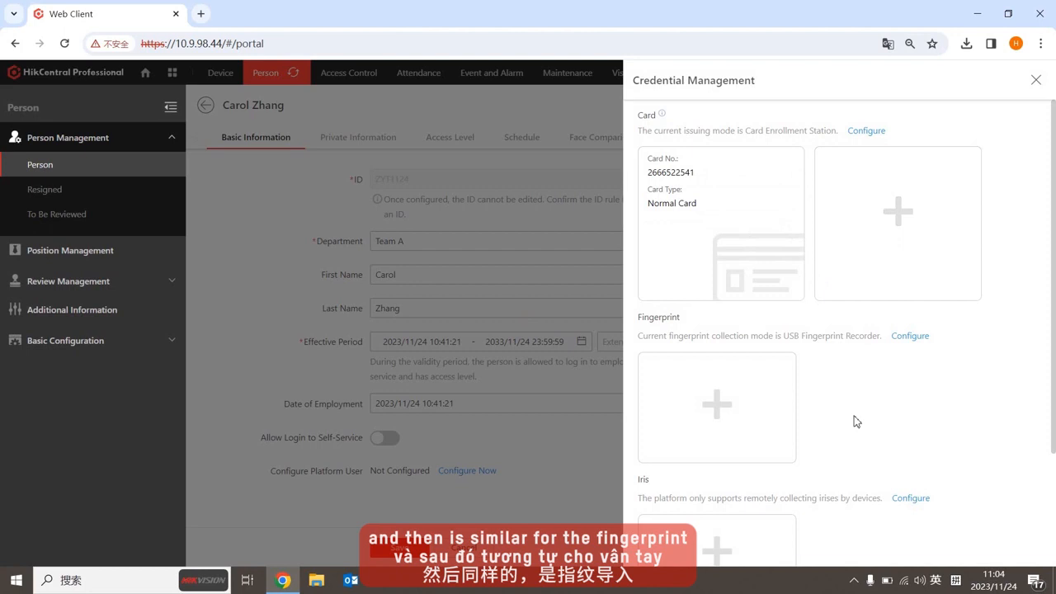
left_click(908, 340)
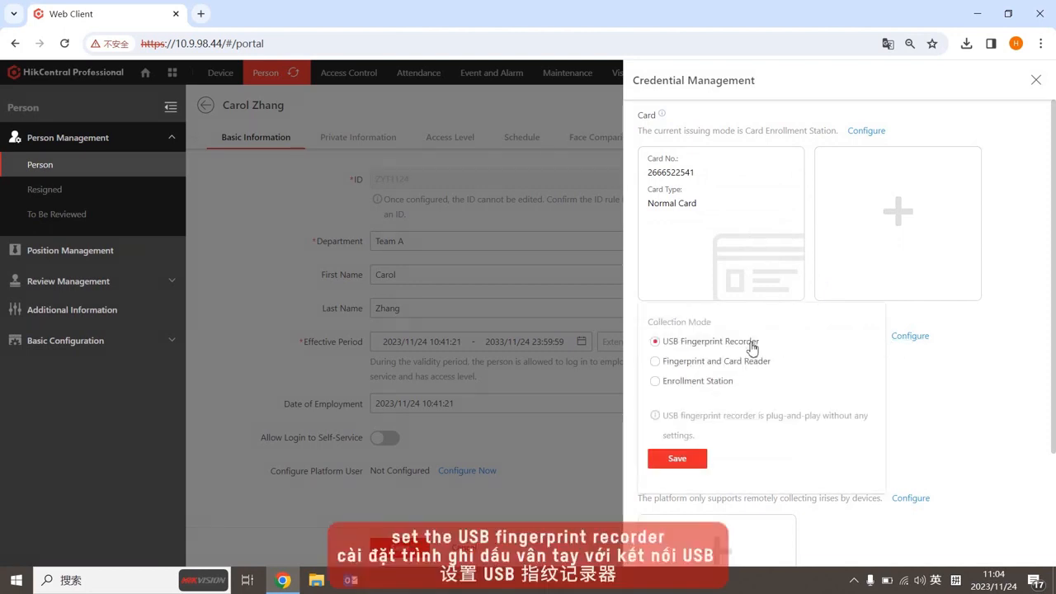
left_click(677, 458)
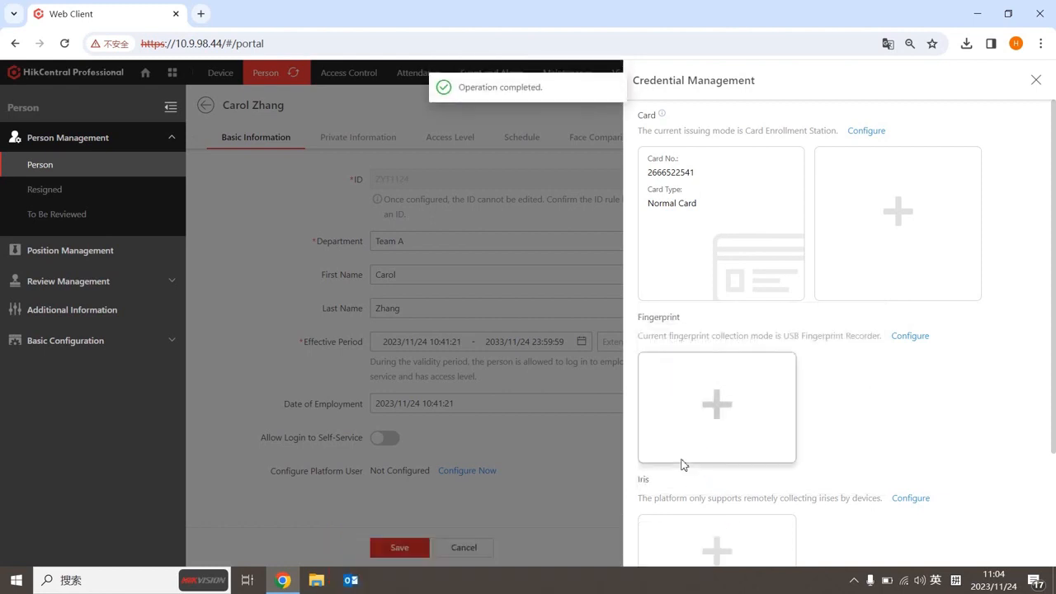
left_click(705, 413)
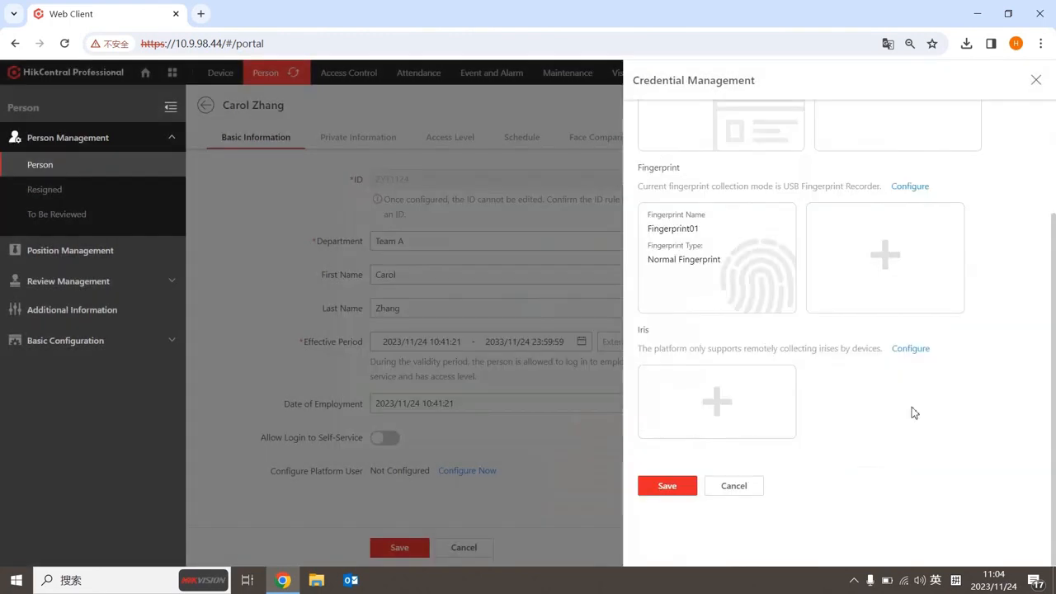
left_click(667, 493)
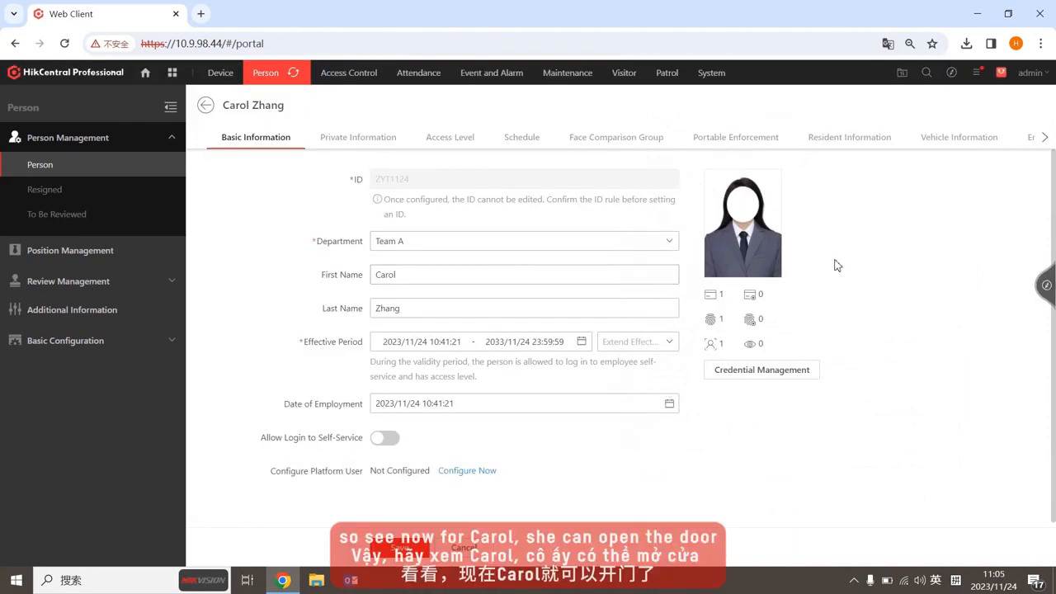
- Allow the person to log in to self-service and save the person's information
mouse_move(774, 210)
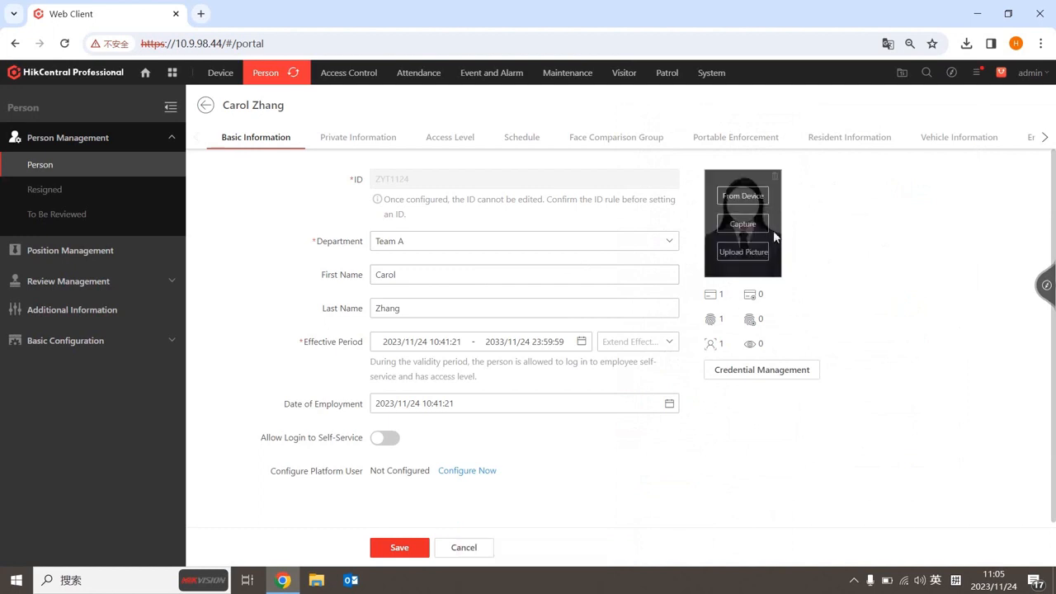
mouse_move(728, 303)
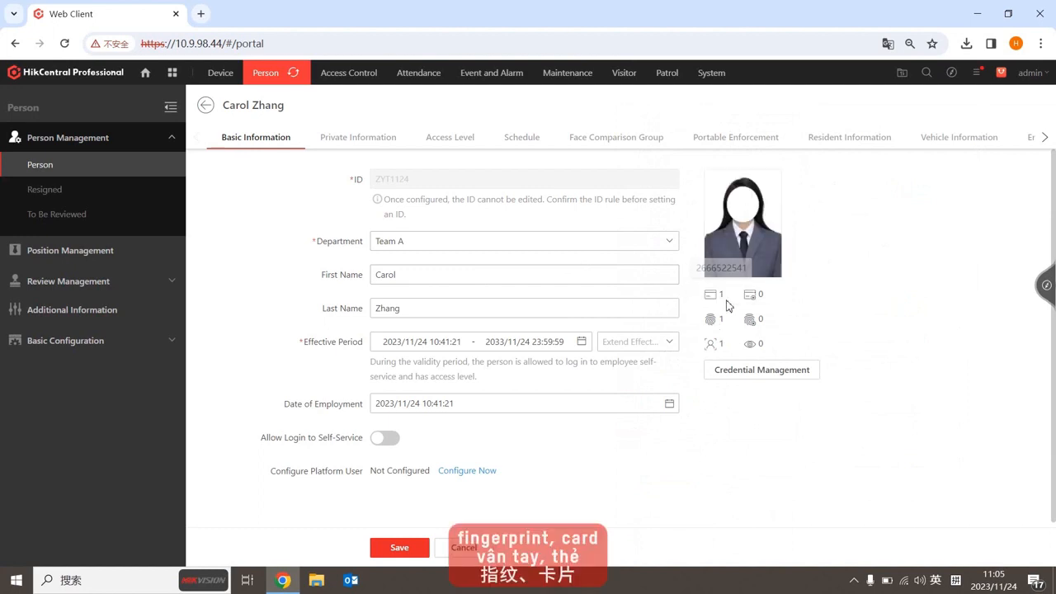
left_click(392, 440)
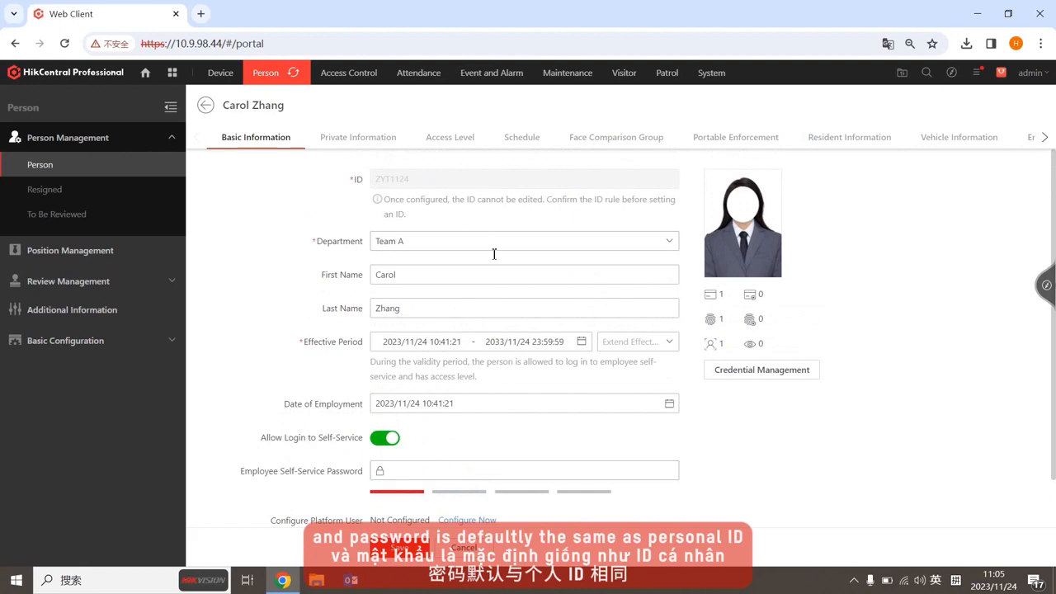
scroll(456, 462, "down", 1)
left_click(399, 547)
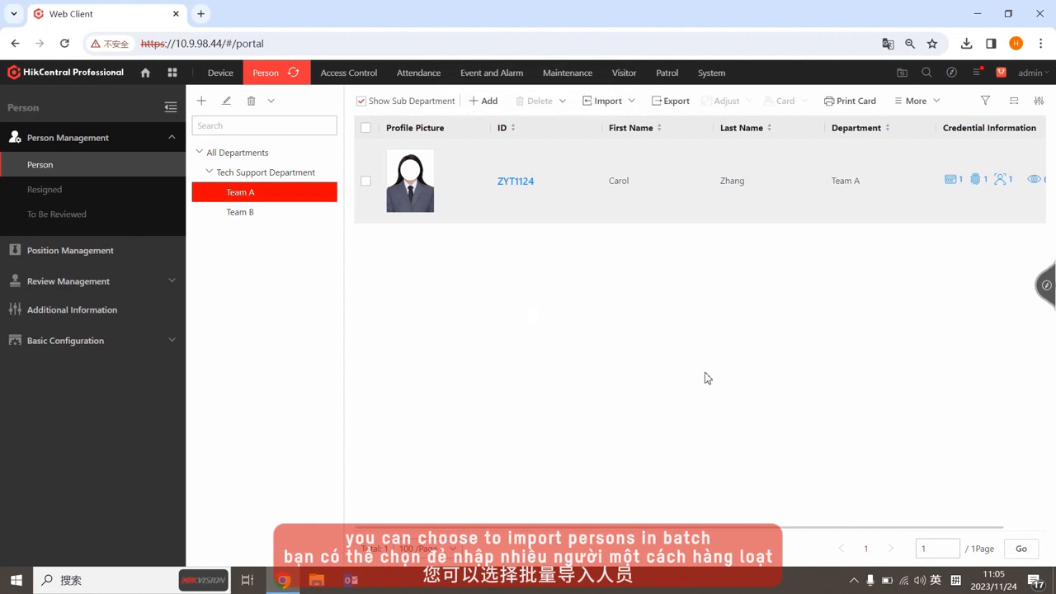
- Download the Excel template for importing person information, with the PIN field included in the basic information
left_click(608, 103)
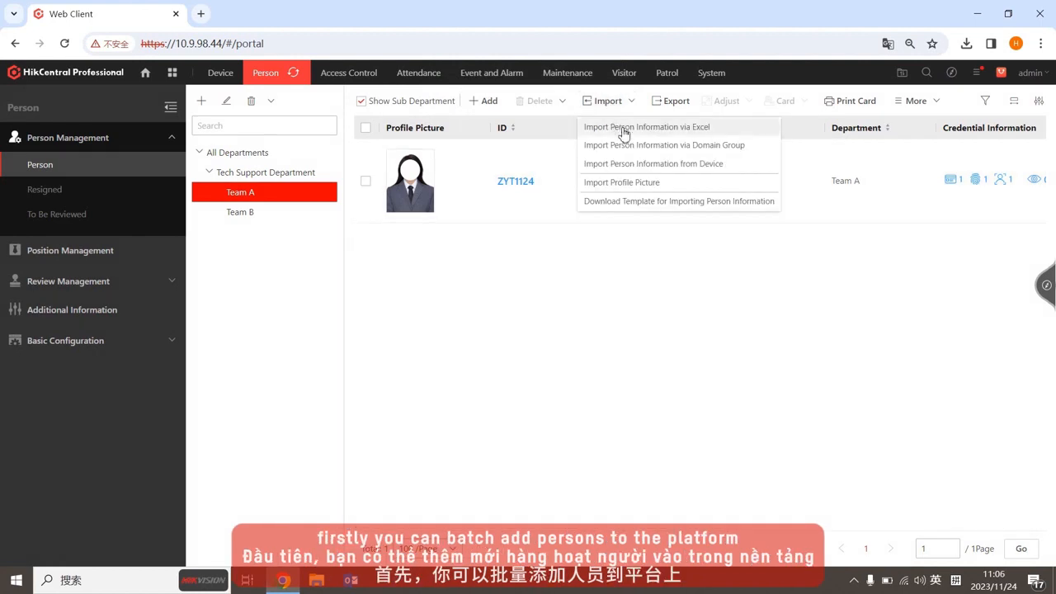
left_click(625, 130)
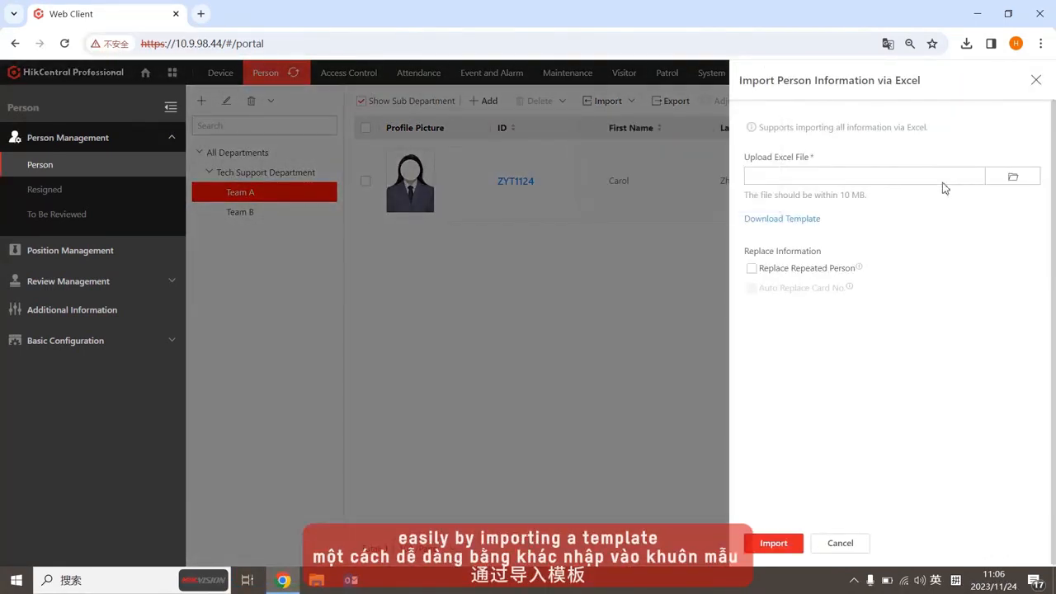
left_click(813, 219)
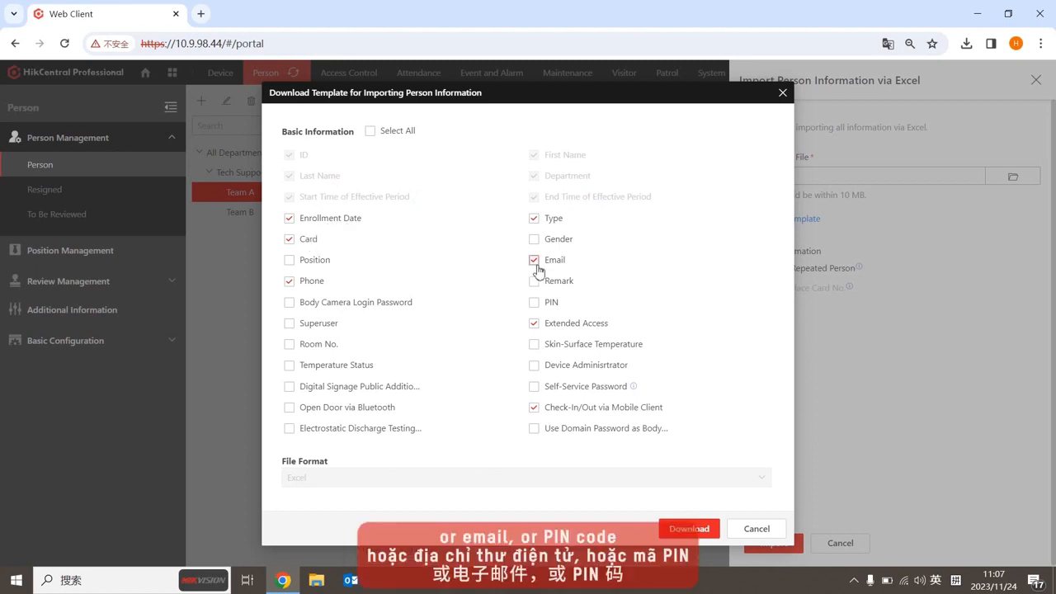
left_click(534, 303)
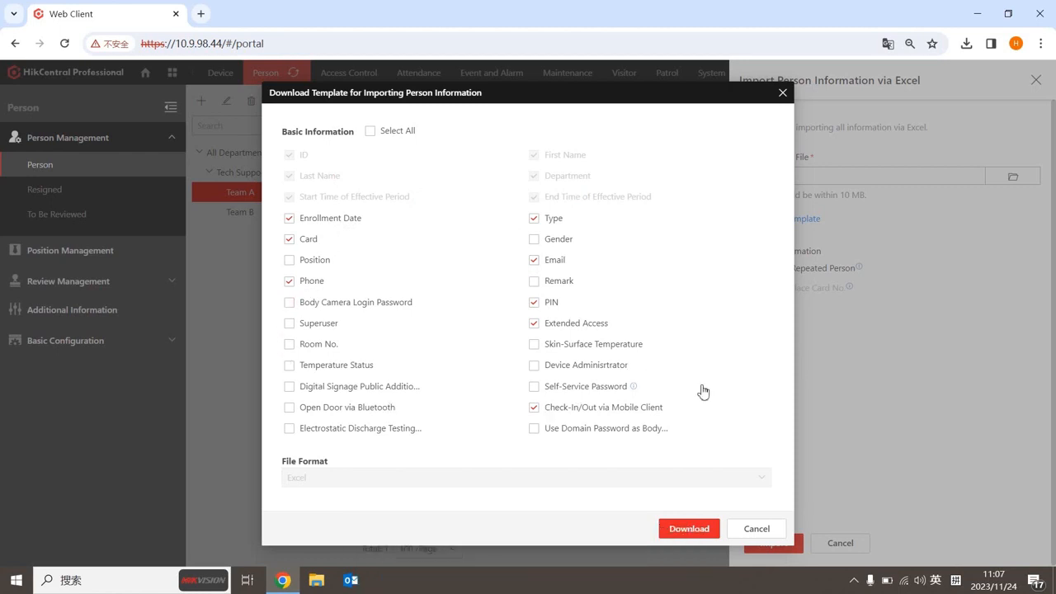
left_click(678, 531)
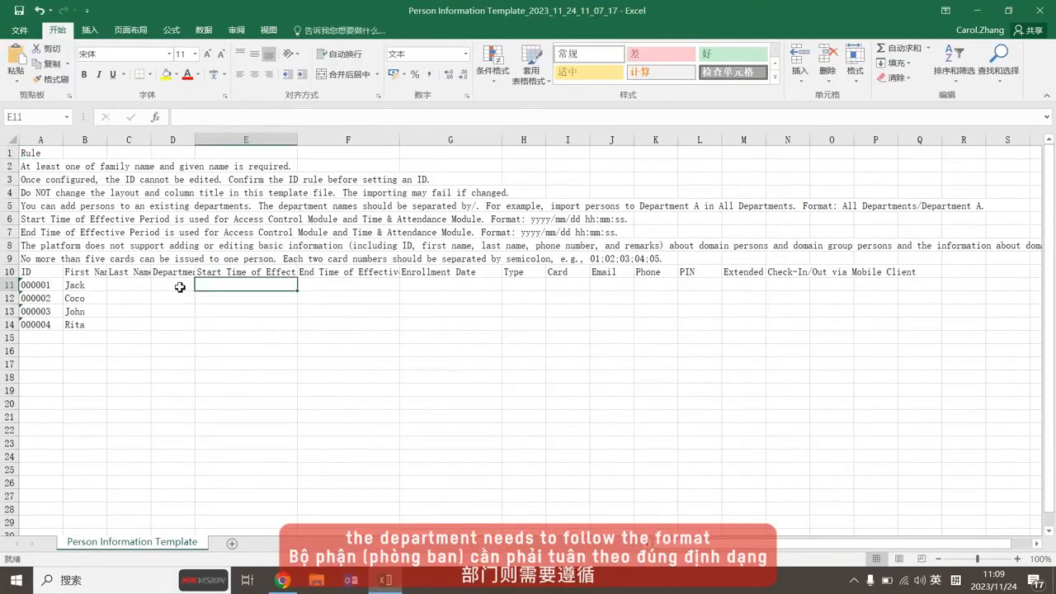
- In the Excel template, fill D11:D14 with the department "All Departments/Tech Support Department", and save and close the file
left_click(178, 286)
left_click(175, 271)
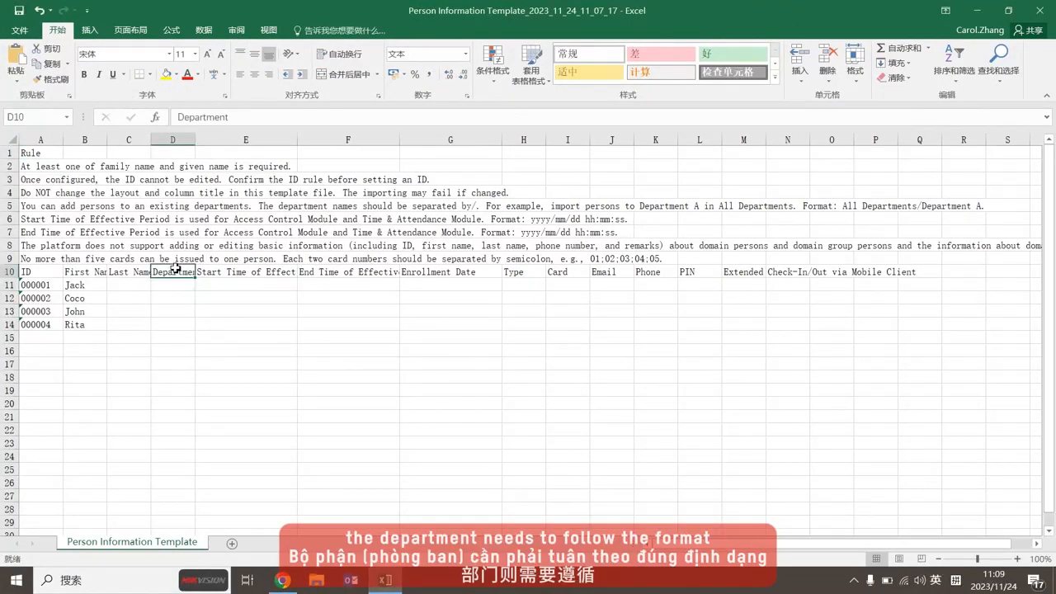
left_click(169, 284)
double_click(169, 289)
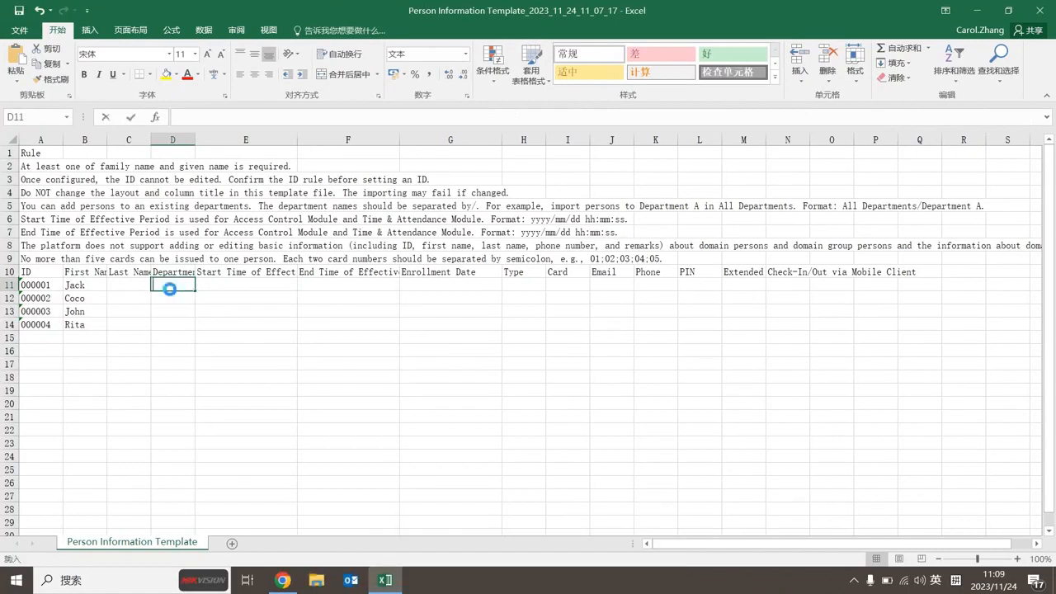
type("All Departments/Department")
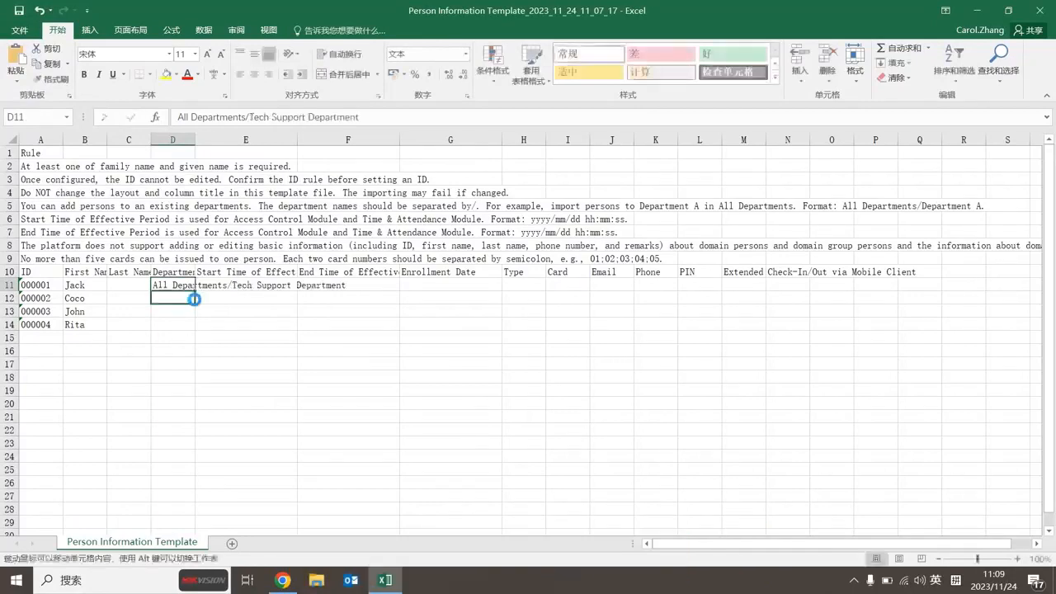
left_click_drag(196, 291, 195, 330)
left_click(875, 324)
left_click(1047, 7)
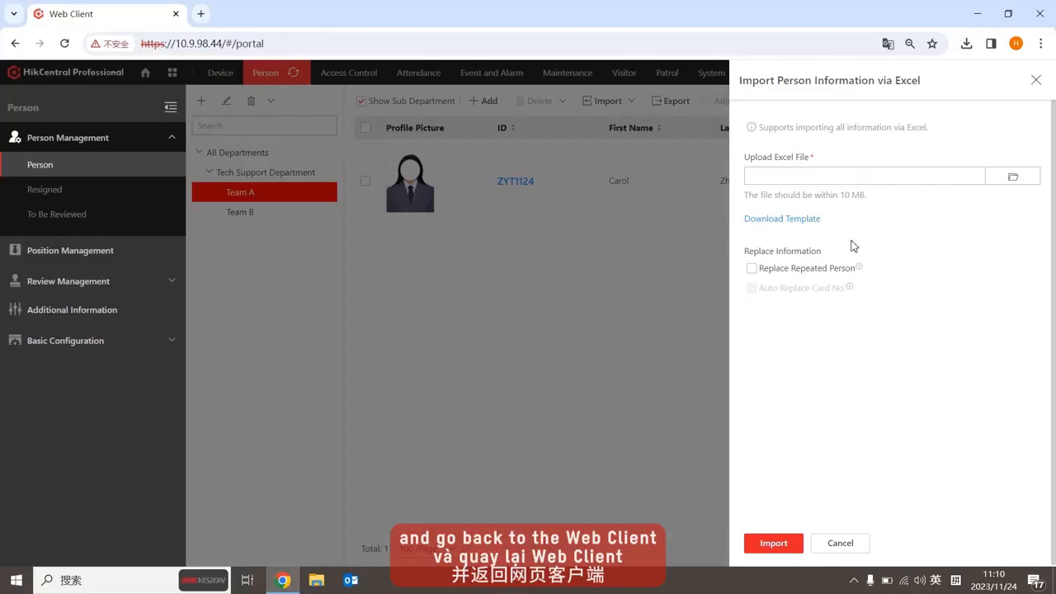
- Upload Person Information Template_2023_11_24_11_07_17.xlsx in the web client and import the persons from it
left_click(1008, 179)
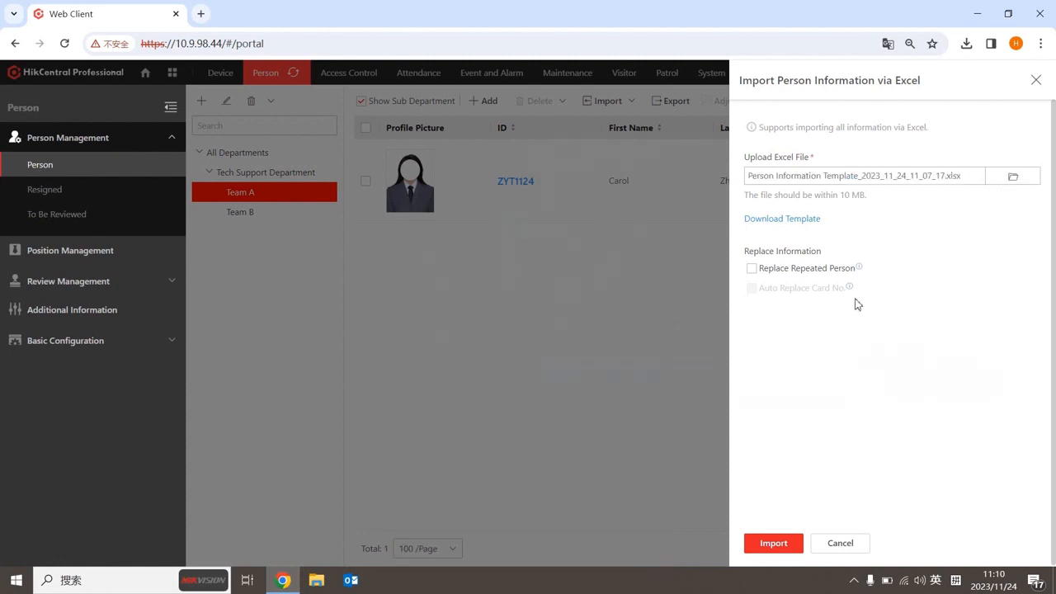
left_click(773, 544)
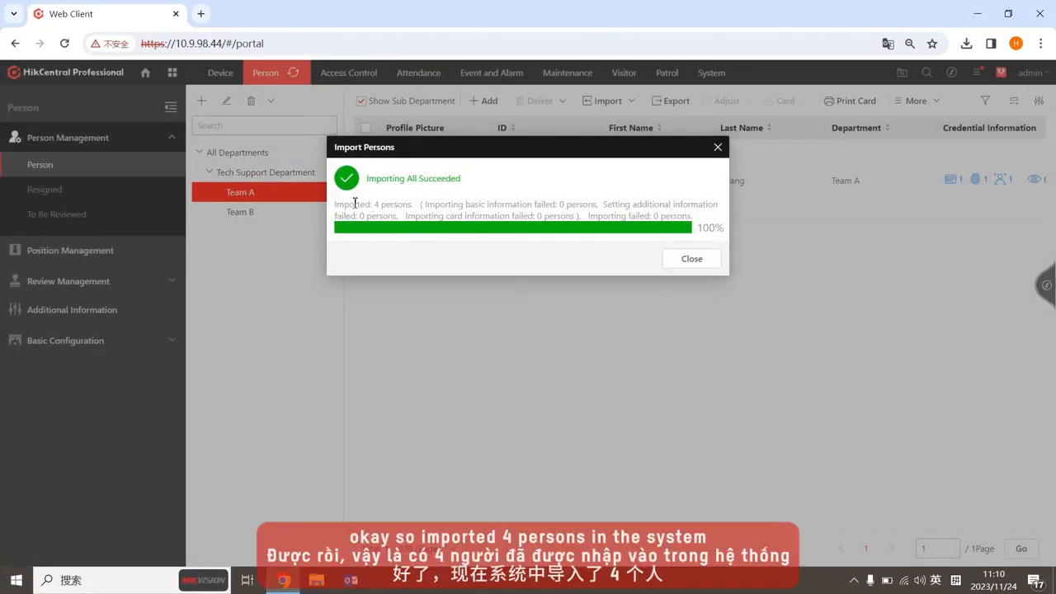
left_click(686, 265)
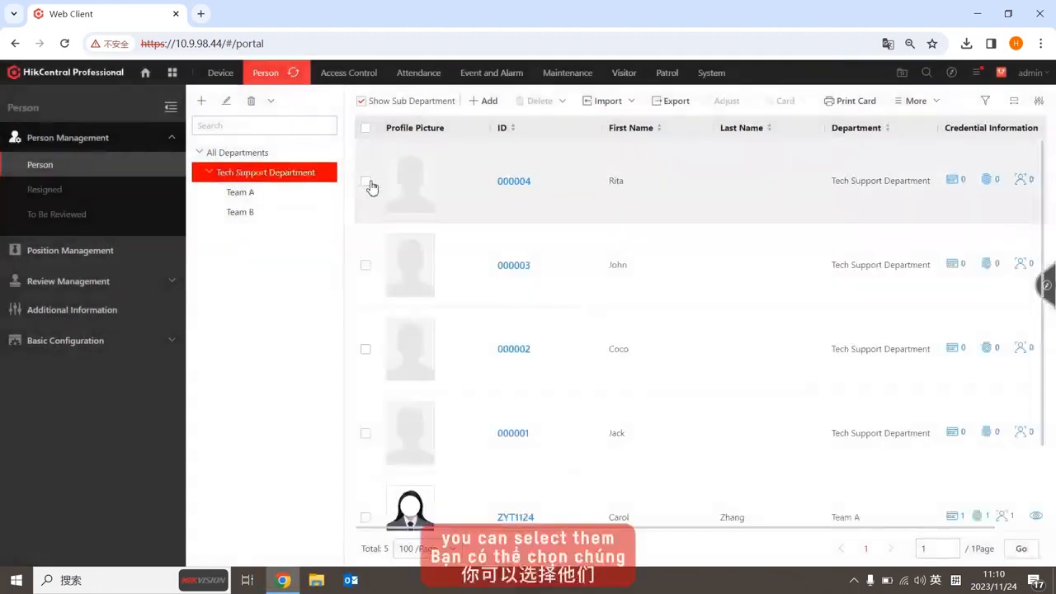
- Move the four imported persons of the Tech Support Department to Team B and open Team B's person list
left_click(365, 181)
left_click(366, 265)
left_click(366, 349)
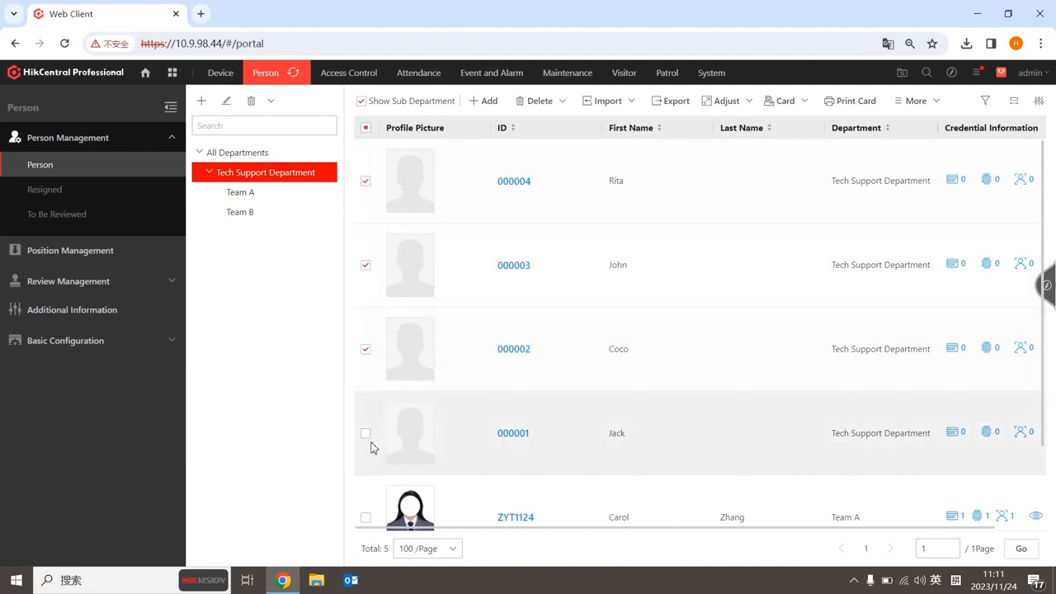
left_click(365, 434)
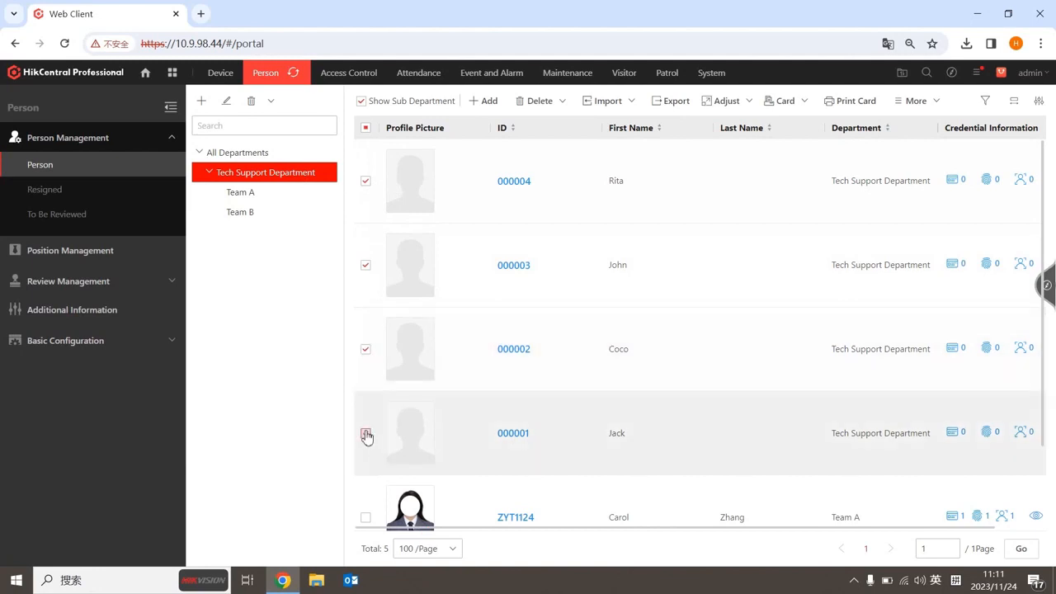
left_click(737, 101)
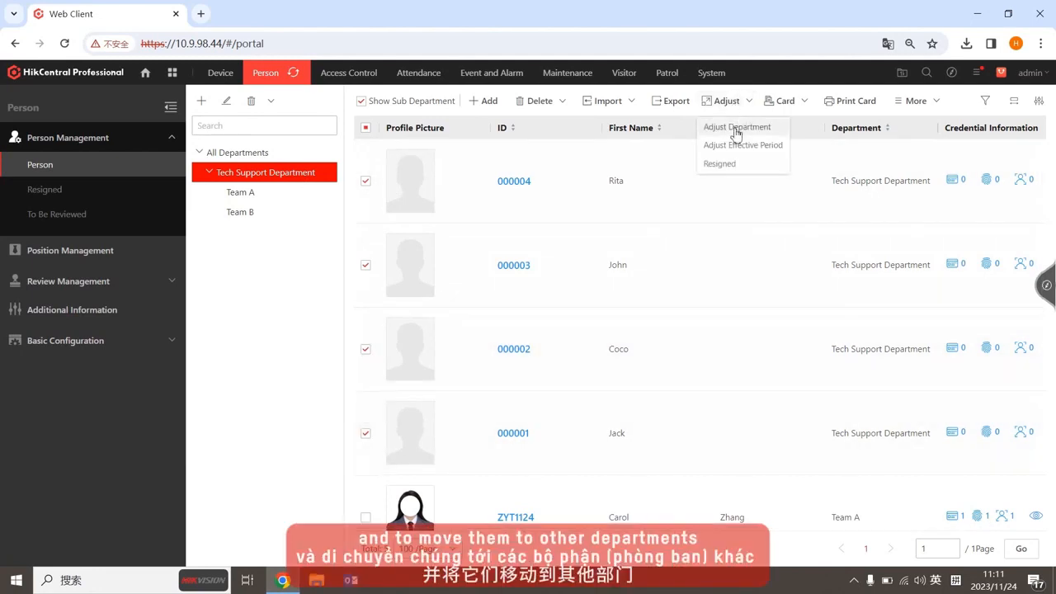
left_click(736, 128)
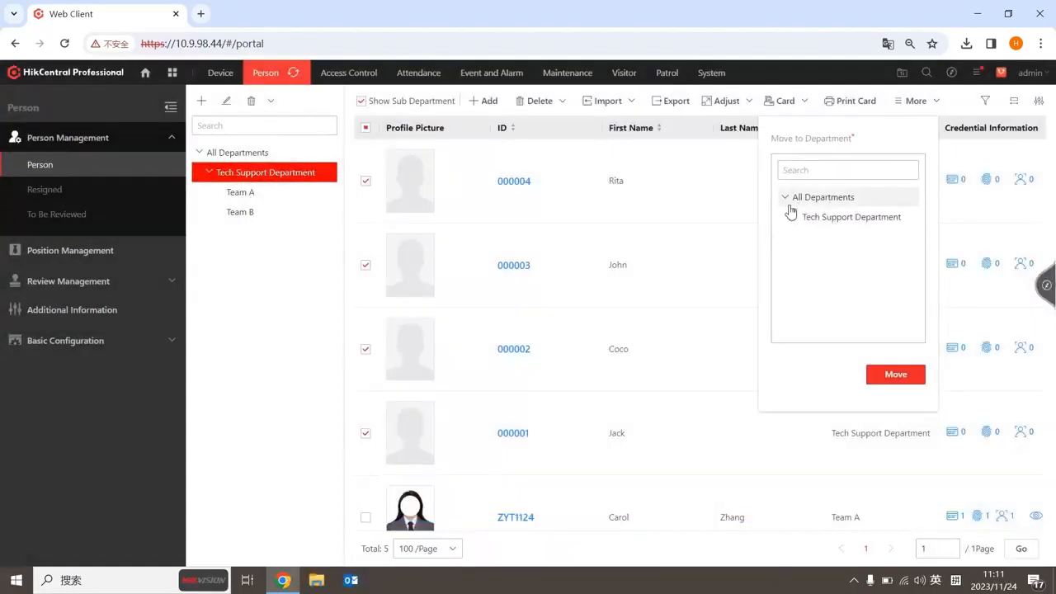
left_click(792, 218)
left_click(824, 257)
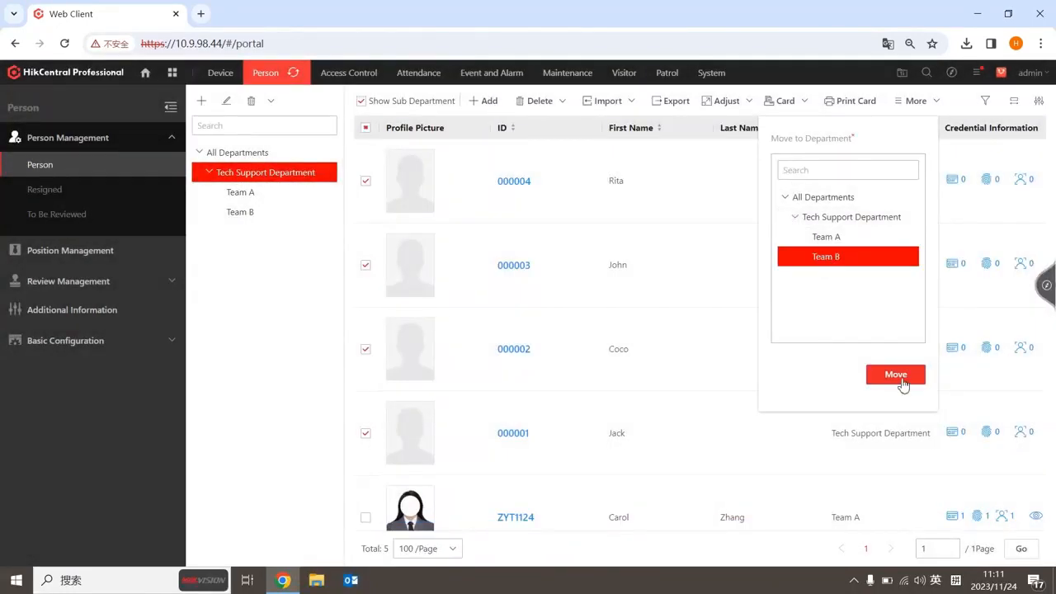
left_click(902, 381)
left_click(534, 372)
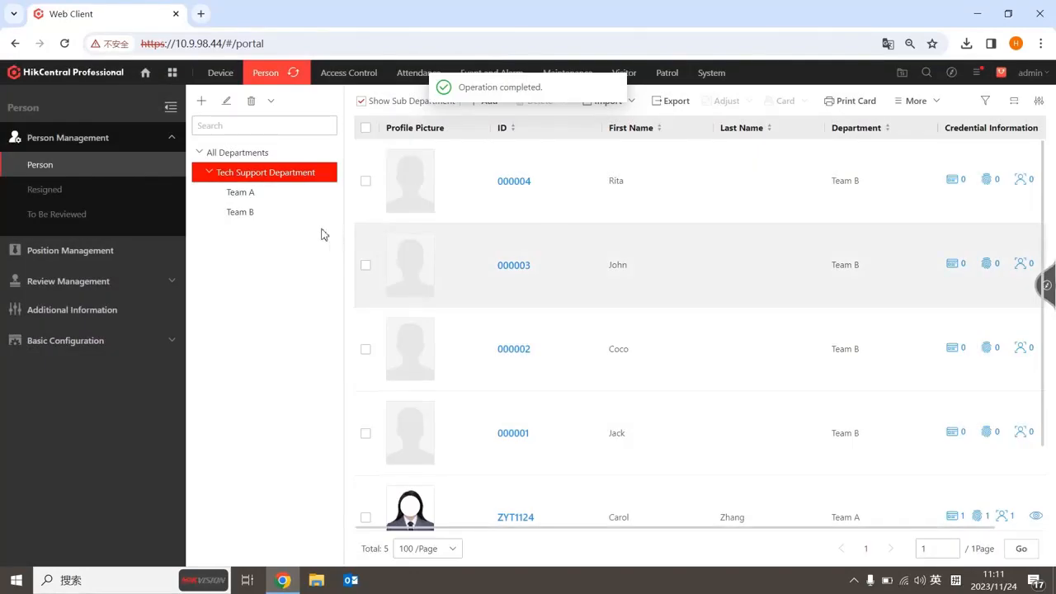
left_click(261, 212)
- Examine the settings for importing person information via domain group for Team A and close them without importing
left_click(258, 193)
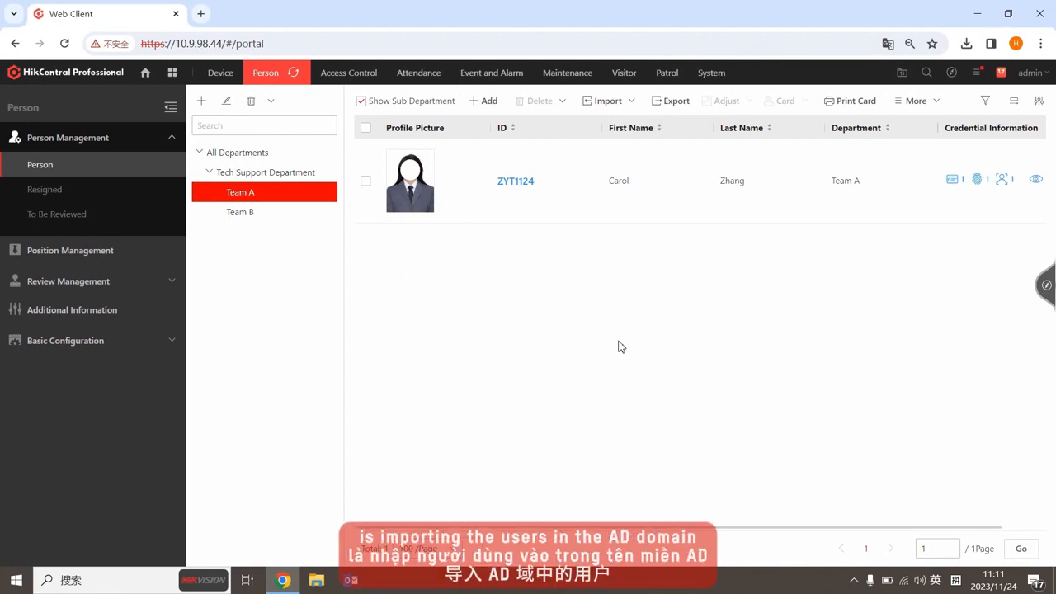
left_click(608, 102)
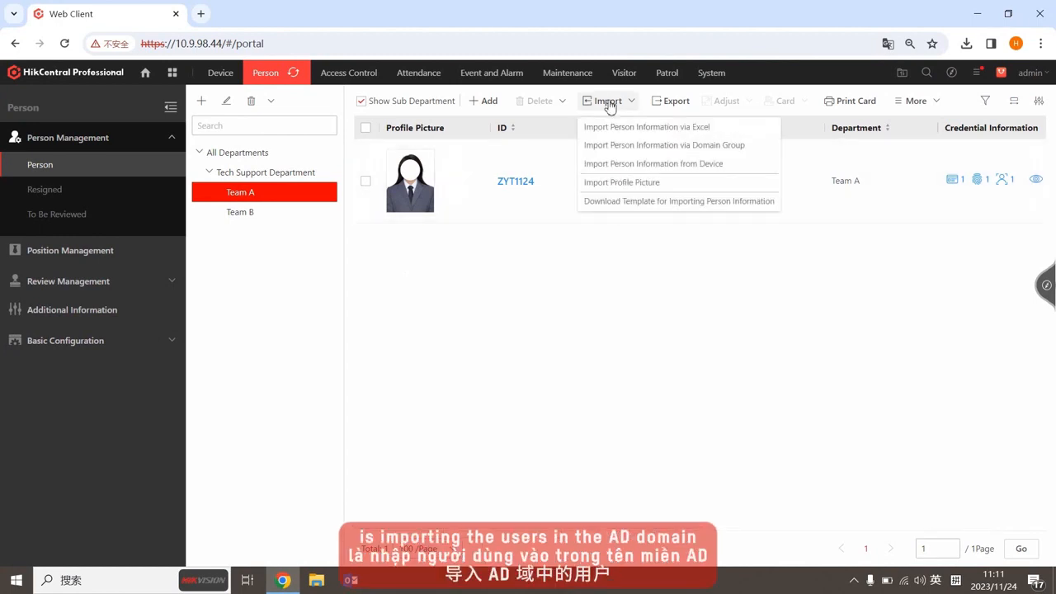
left_click(633, 145)
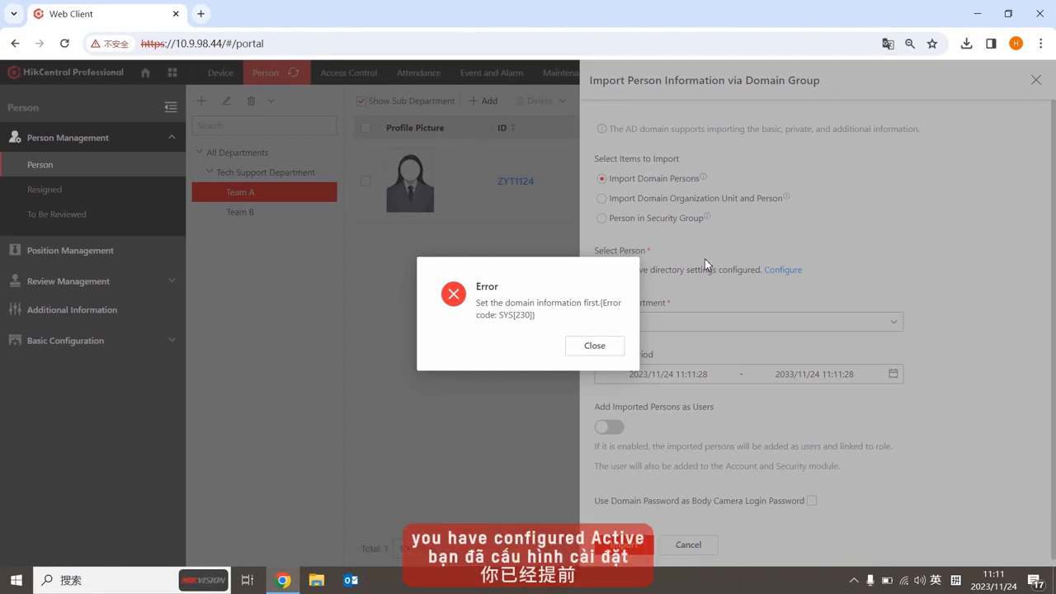
left_click(598, 350)
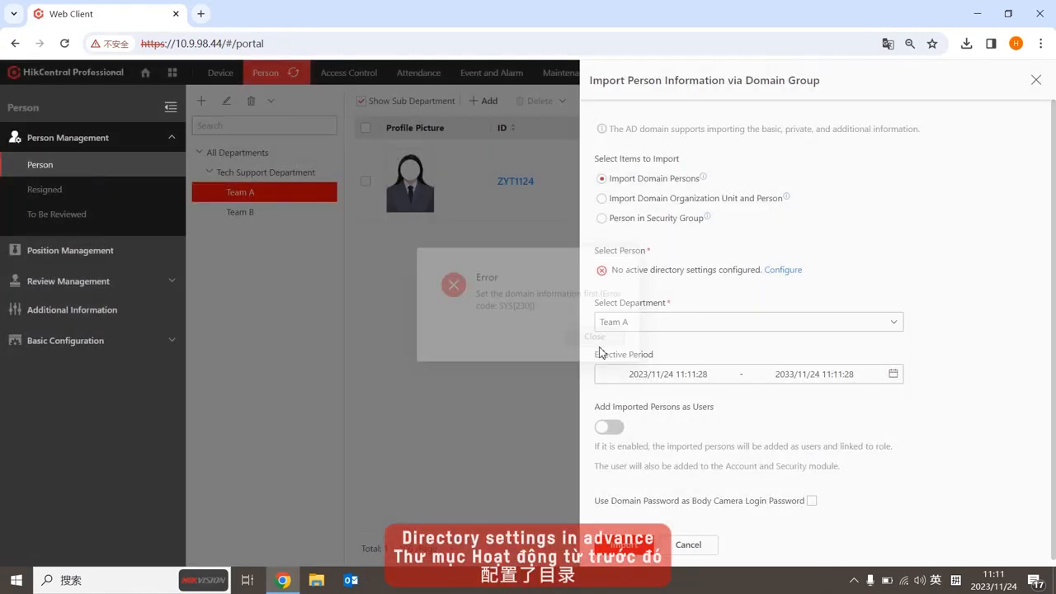
left_click(1037, 82)
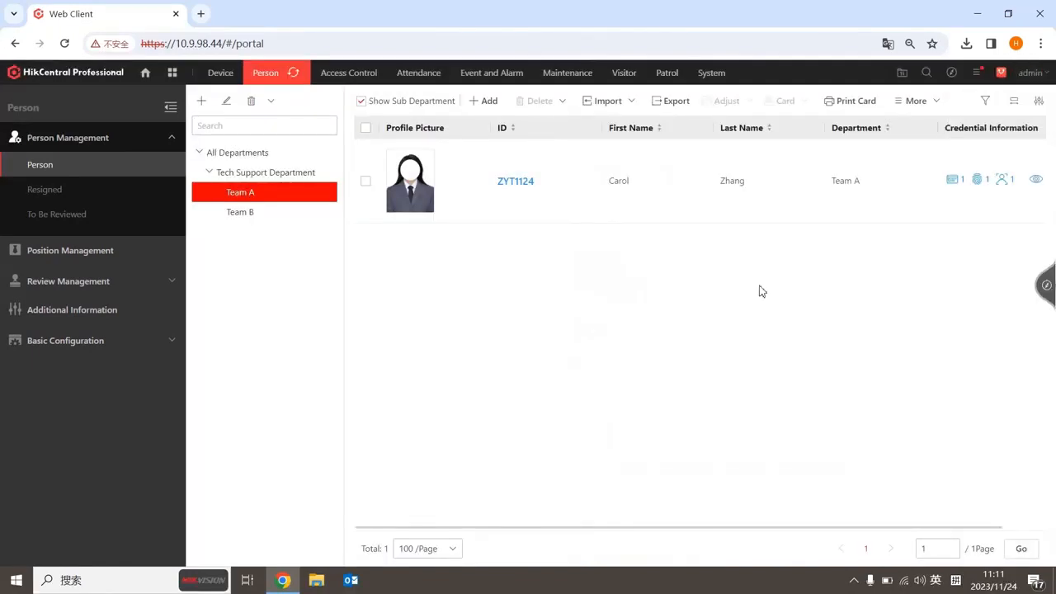
- Open the profile picture import for Team A and upload the HR Profile.zip file
left_click(611, 102)
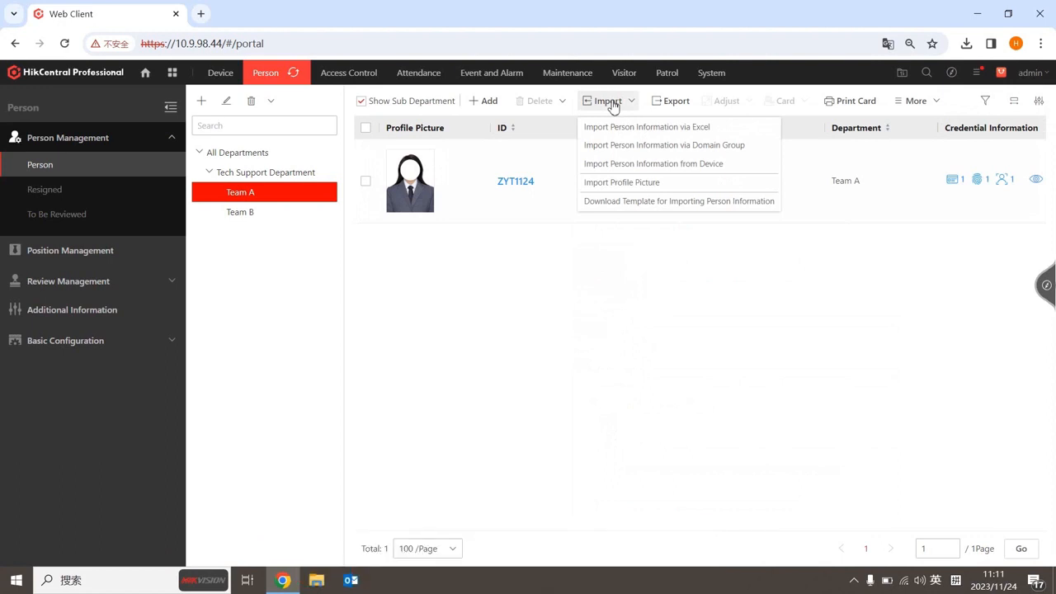
left_click(673, 183)
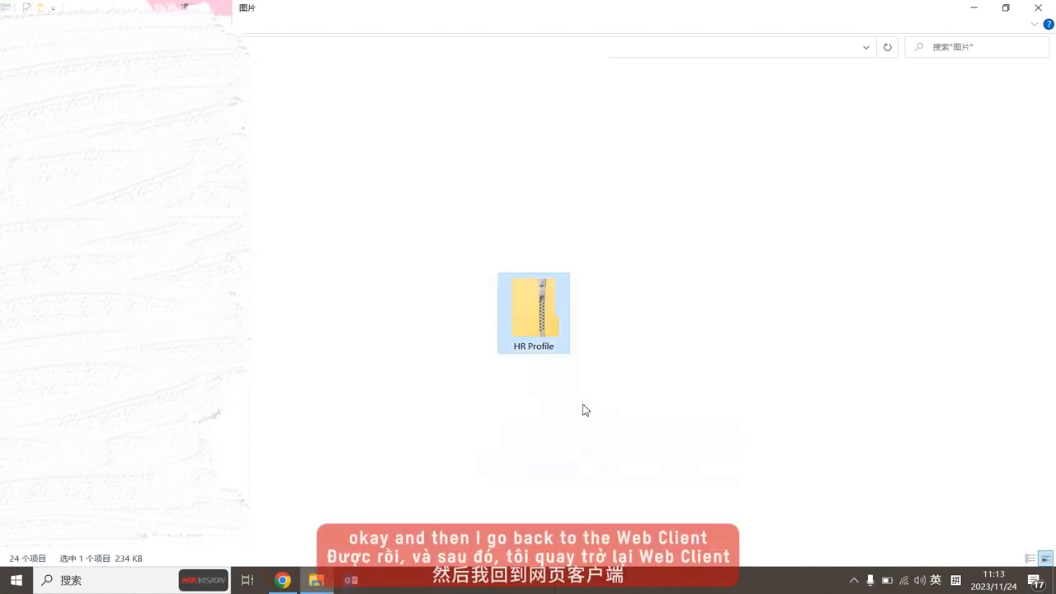
left_click(285, 582)
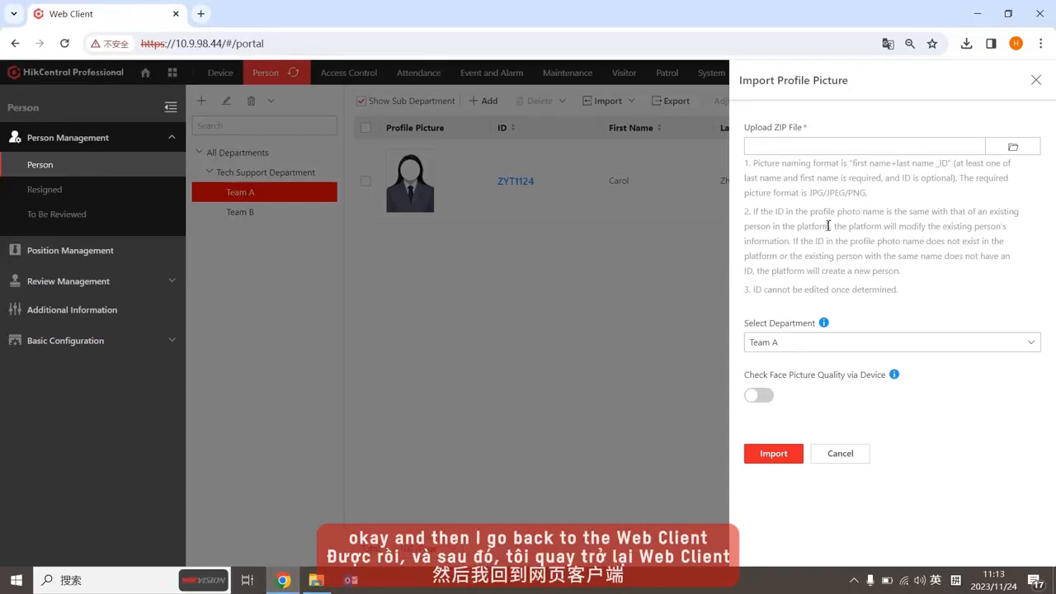
left_click(1014, 147)
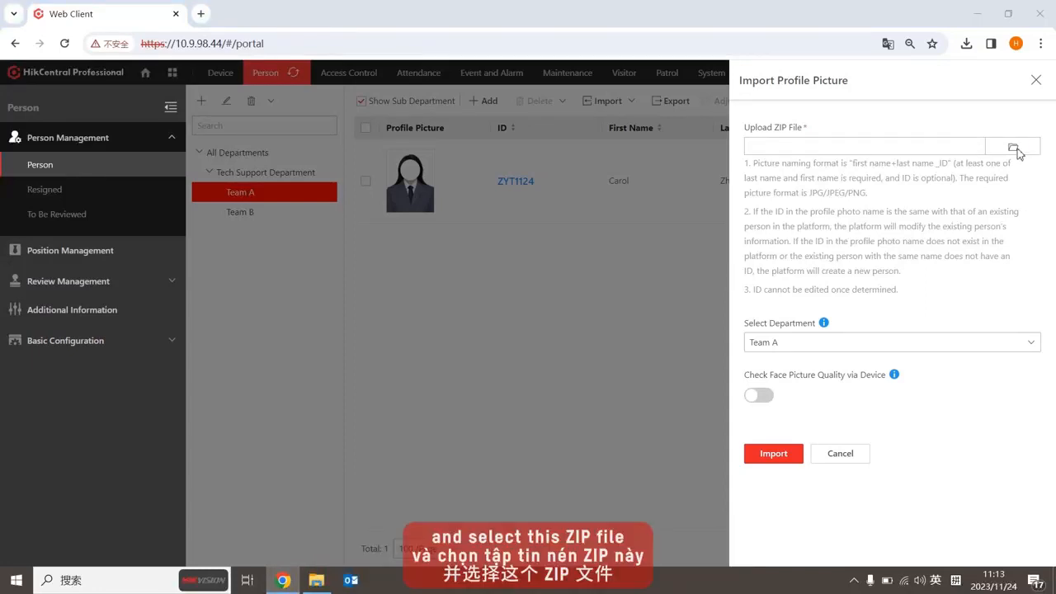
left_click(907, 393)
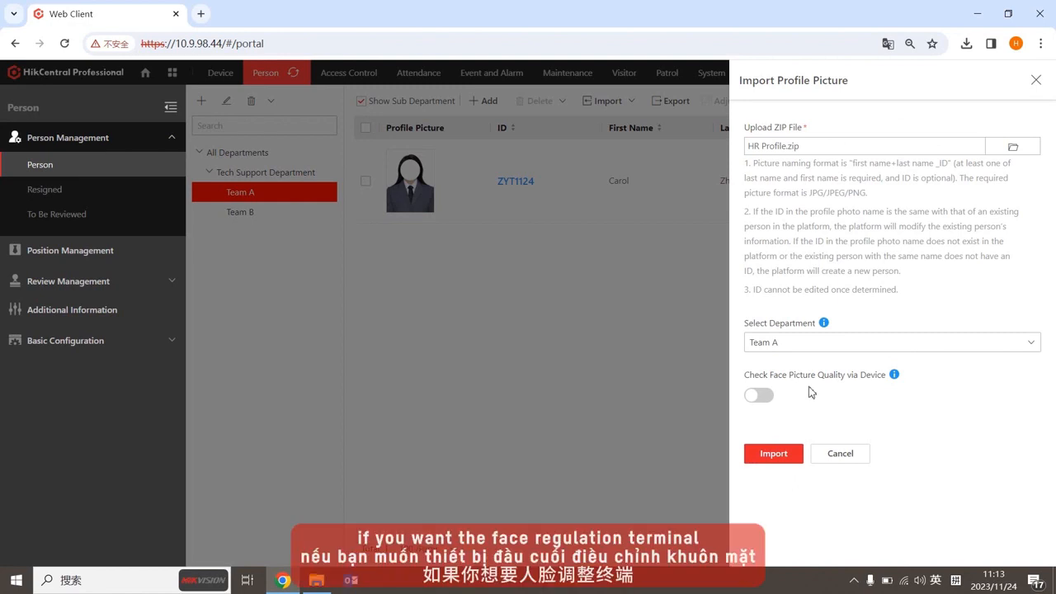
- Try the face picture quality check via the access control device K1T673 and turn the check off again
left_click(768, 397)
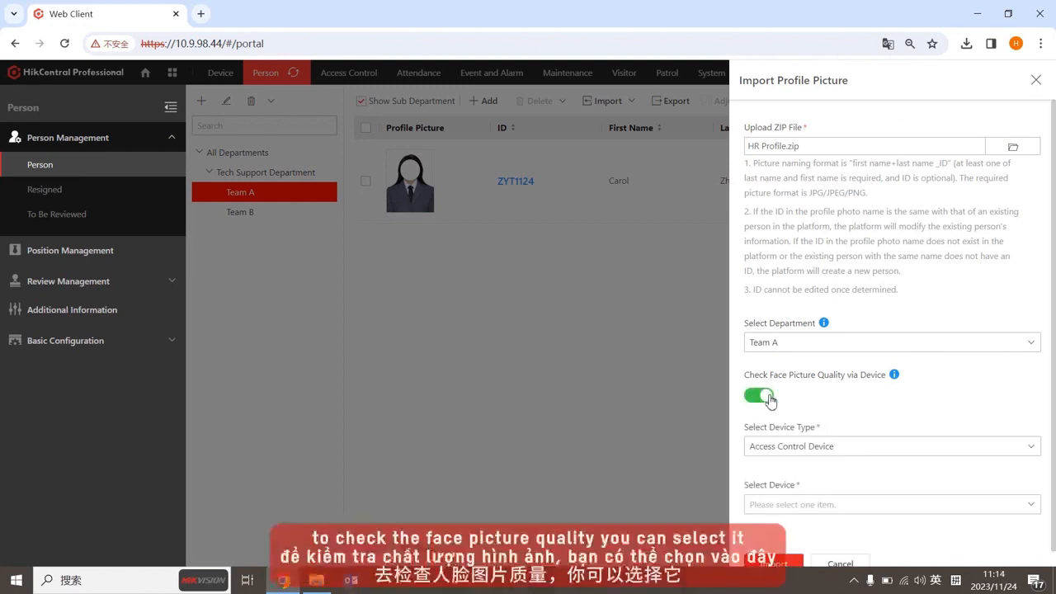
left_click(826, 512)
left_click(802, 531)
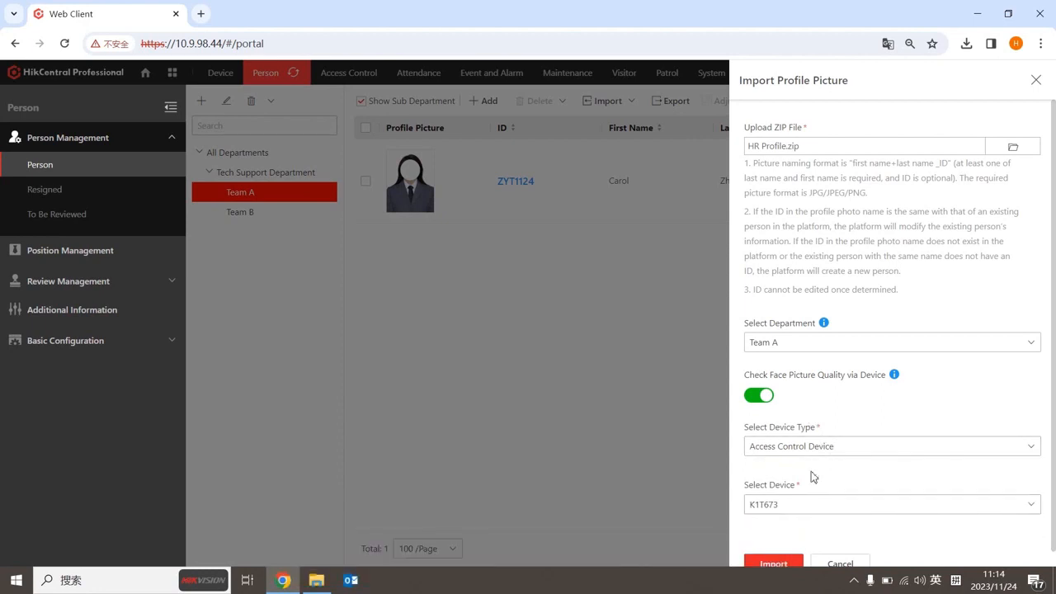
left_click(760, 398)
- Import the profile pictures from HR Profile.zip into Team A and close the import progress window
left_click(776, 458)
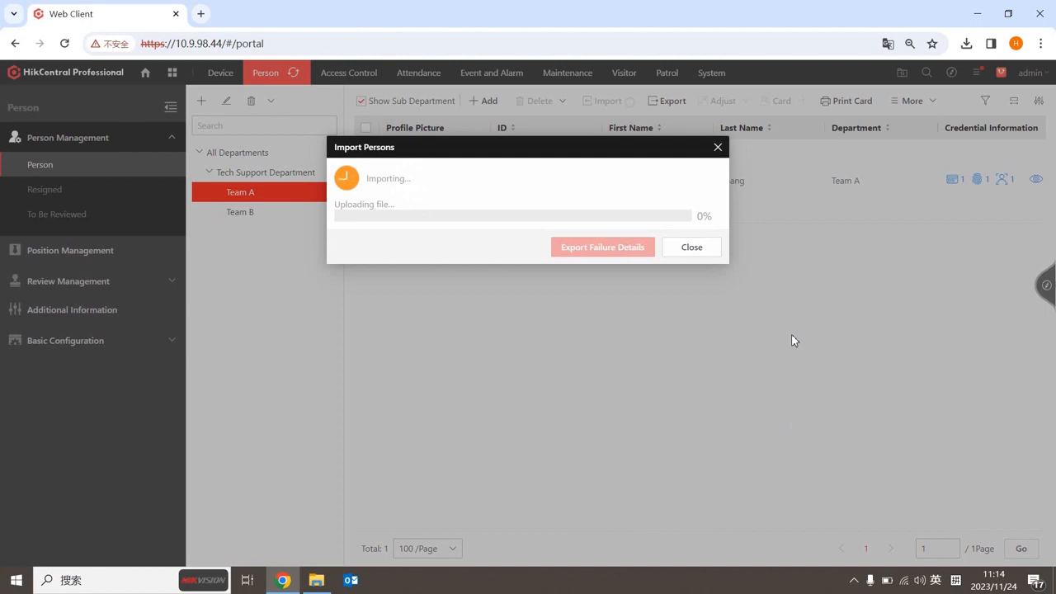
left_click(706, 249)
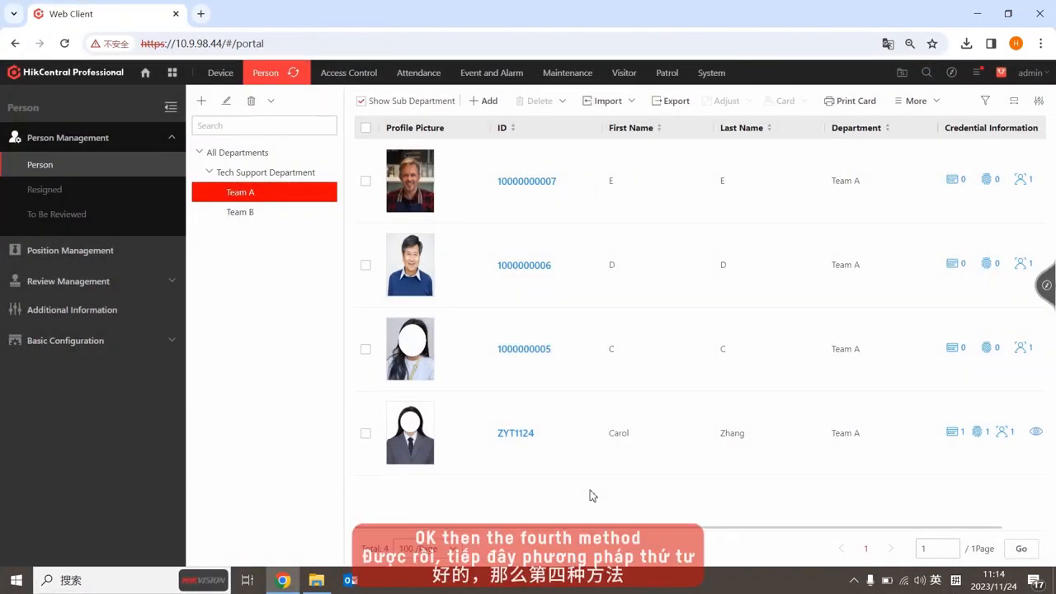
- Open the import of person information from device and check the device types, keeping Access Control Device
left_click(607, 101)
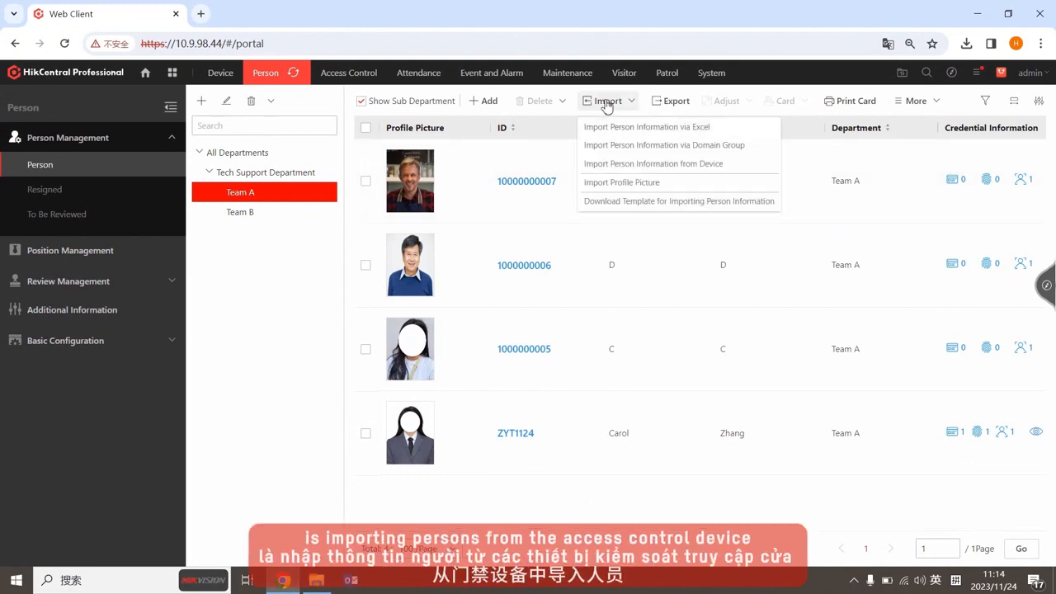
left_click(668, 165)
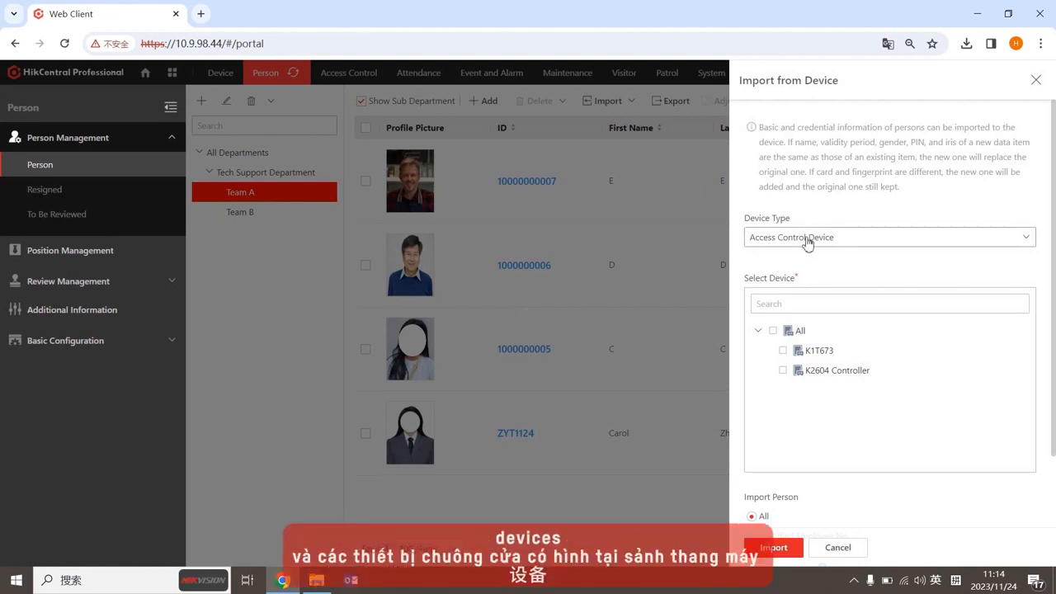
left_click(807, 239)
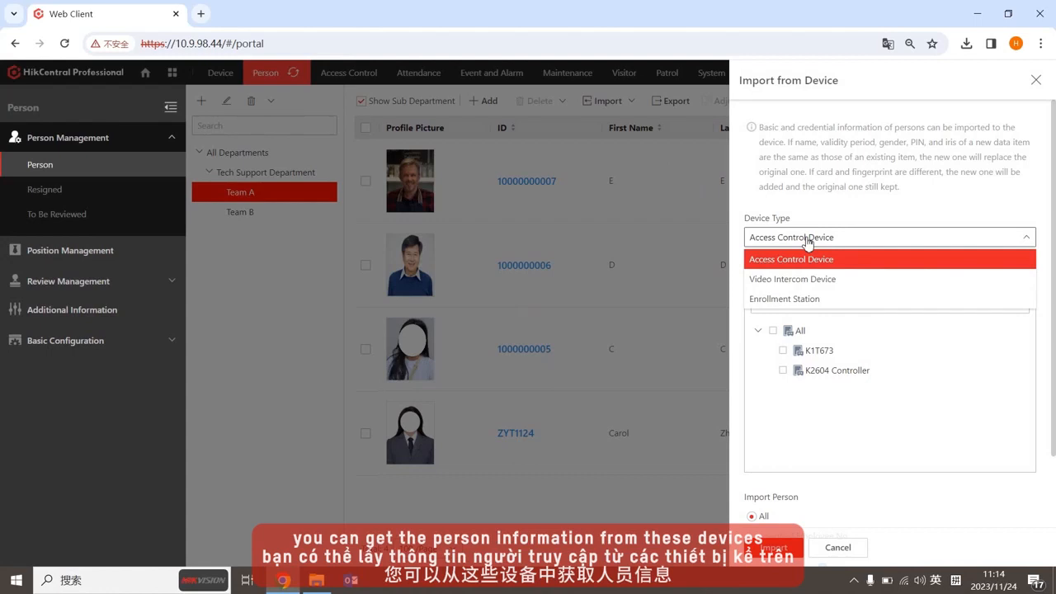
left_click(832, 204)
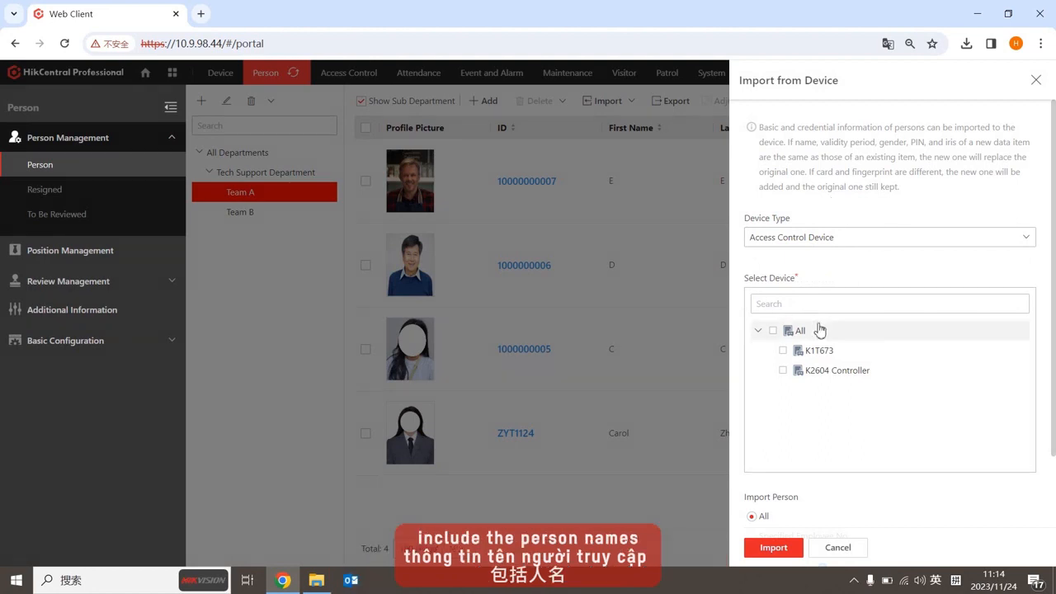
- Import all persons from K1T673 and K2604 Controller into the Tech Support Department and show that department's person list
scroll(819, 330, "down", 1)
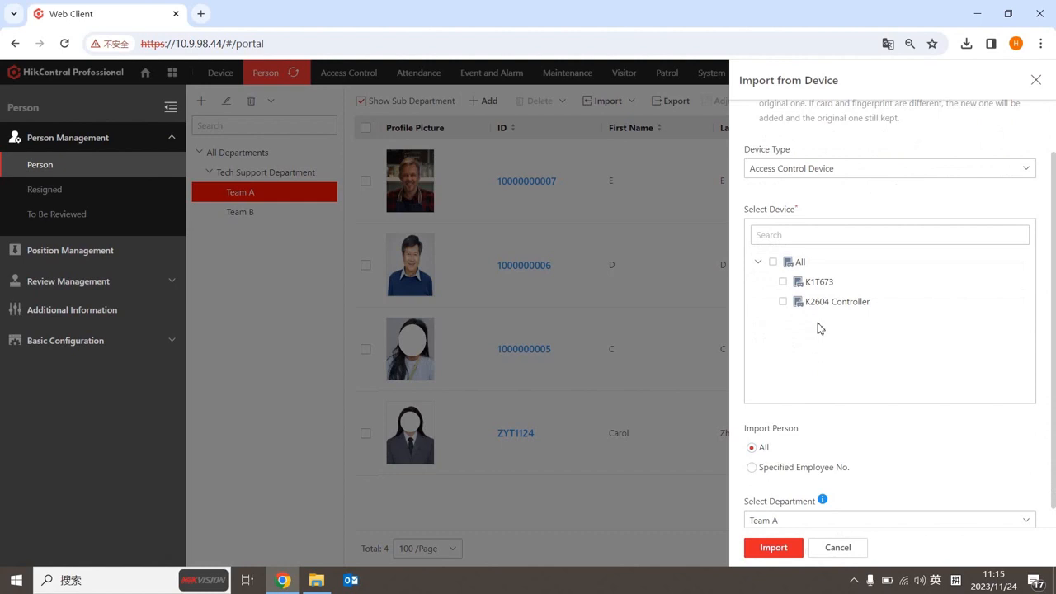
left_click(773, 262)
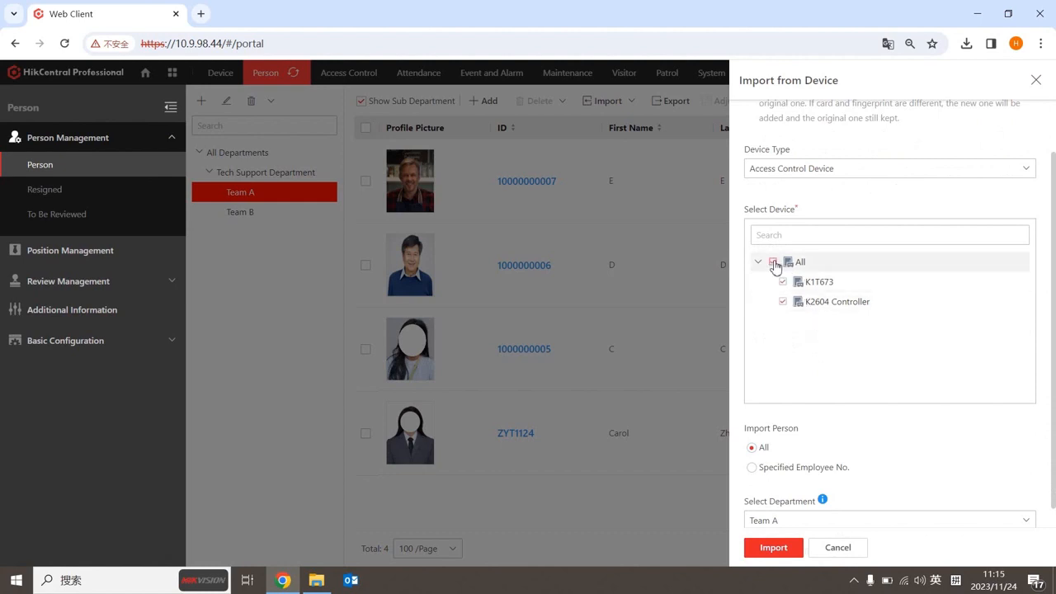
scroll(844, 370, "down", 1)
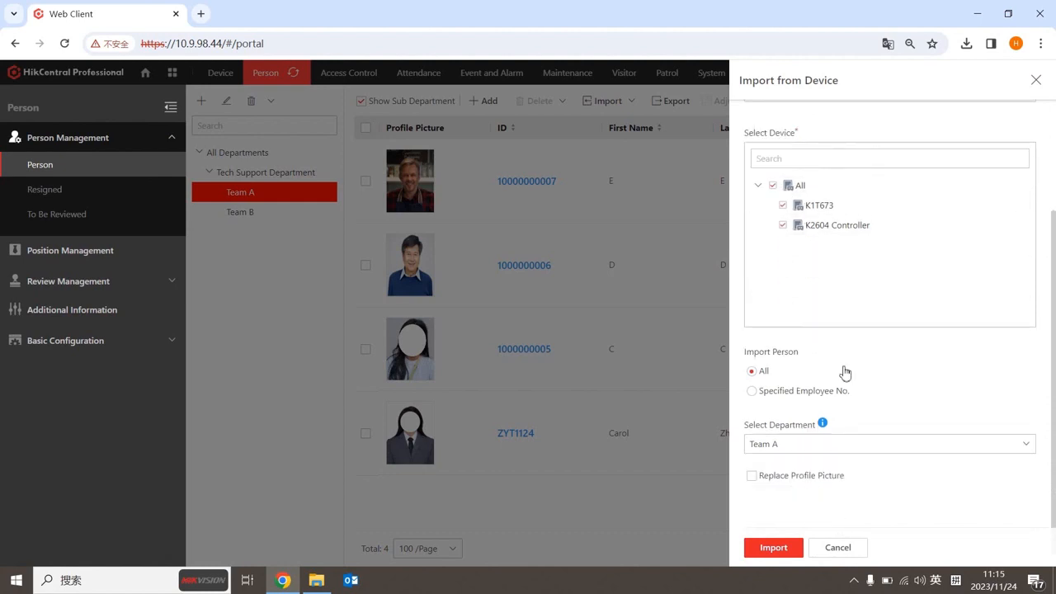
left_click(797, 439)
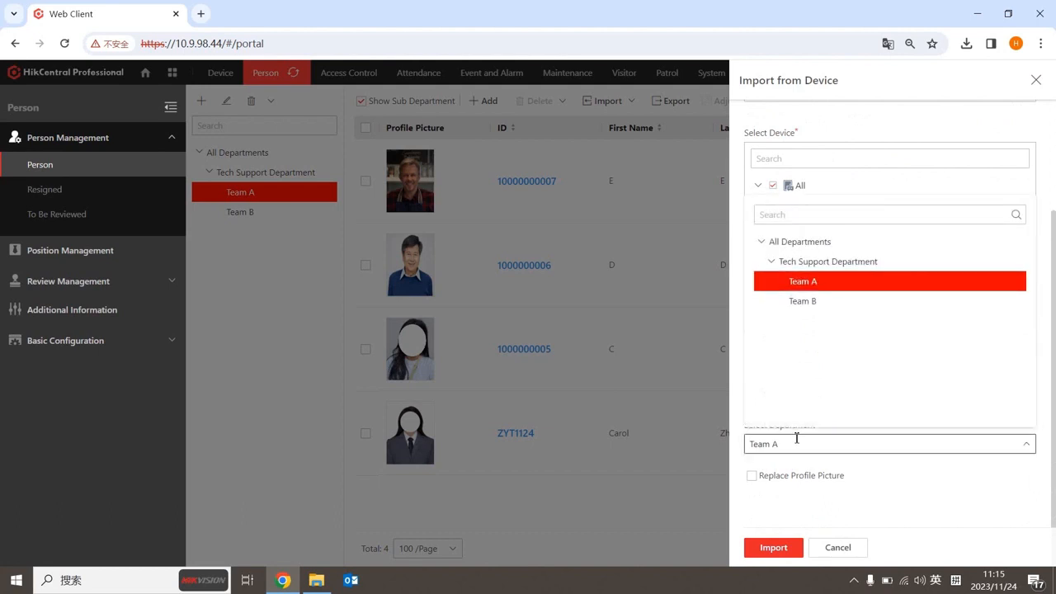
left_click(839, 263)
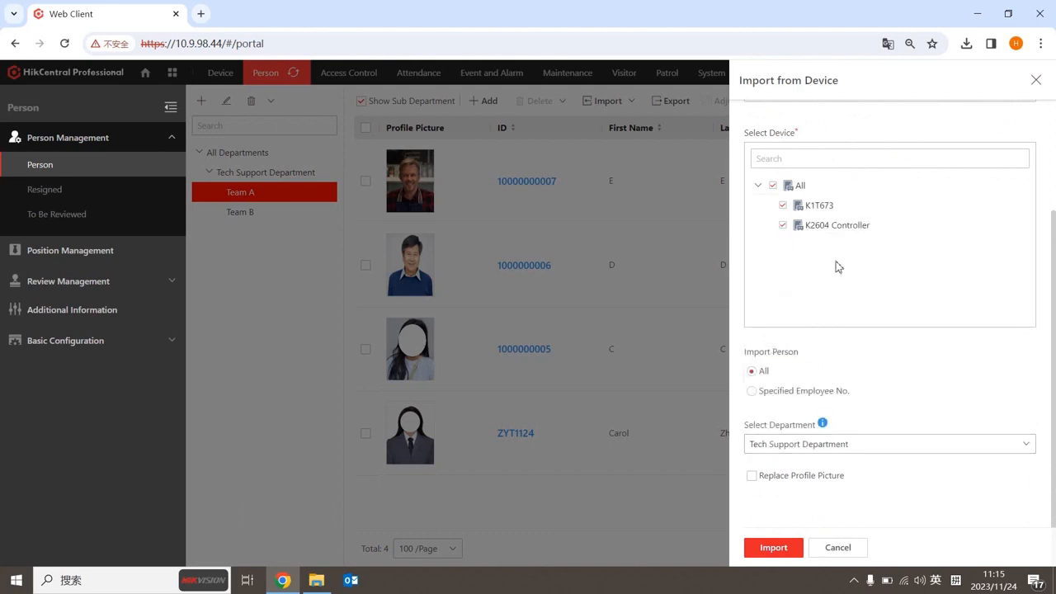
left_click(773, 547)
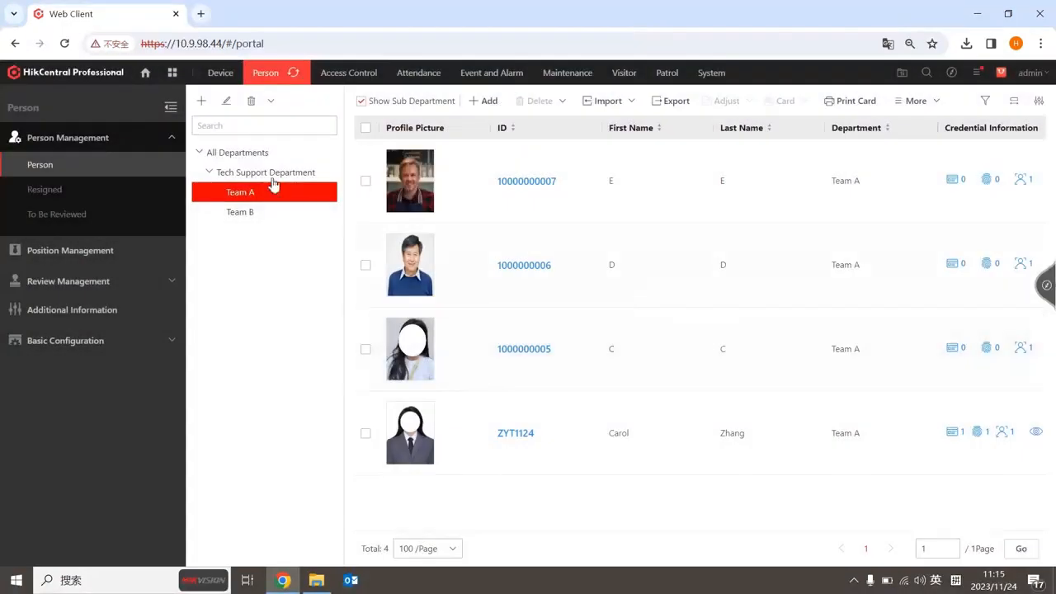
left_click(270, 174)
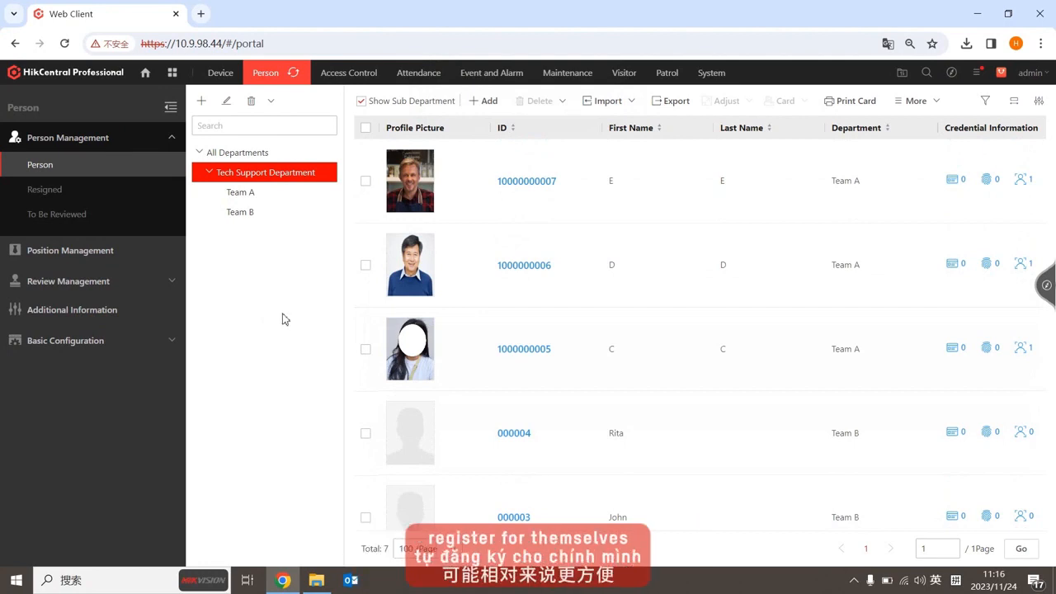
- Examine the self-registration settings: the QR code, face quality verification and review settings
left_click(140, 347)
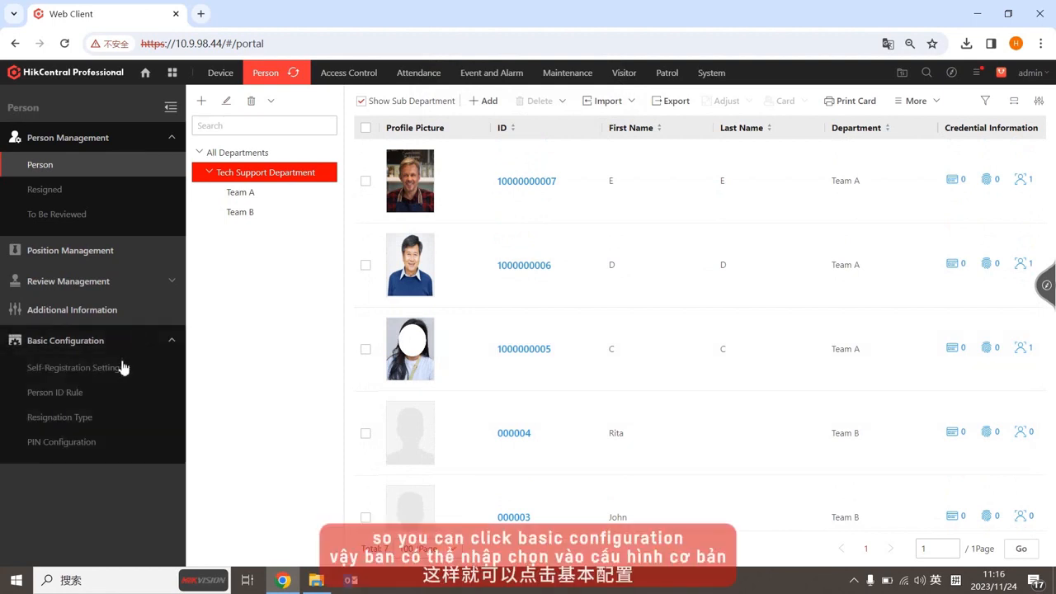
left_click(122, 365)
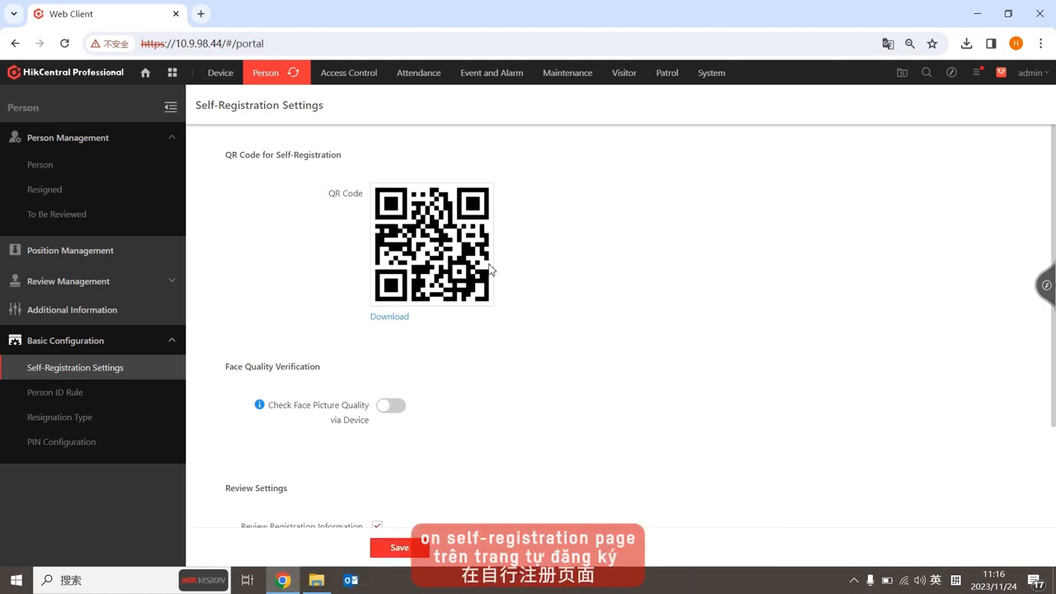
scroll(490, 269, "down", 2)
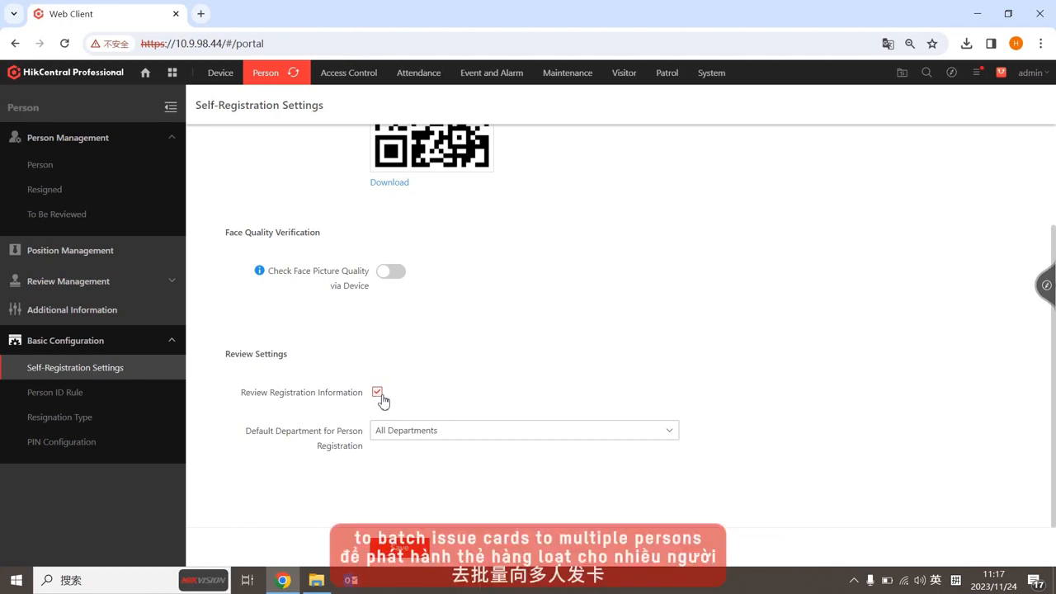
scroll(381, 399, "up", 3)
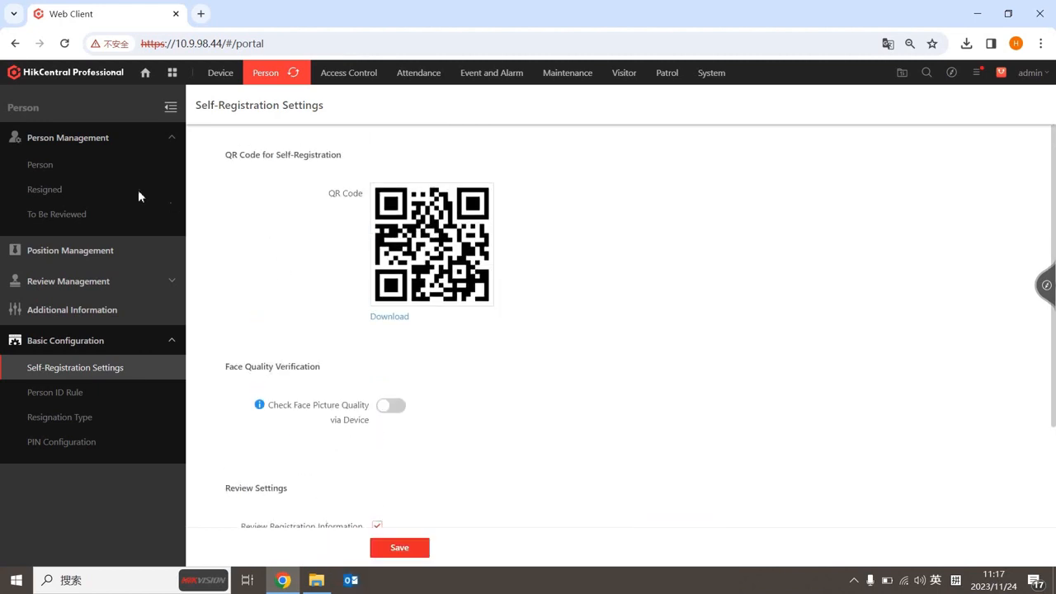
- Select all persons in the Tech Support Department and start issuing cards to them in batch
left_click(71, 168)
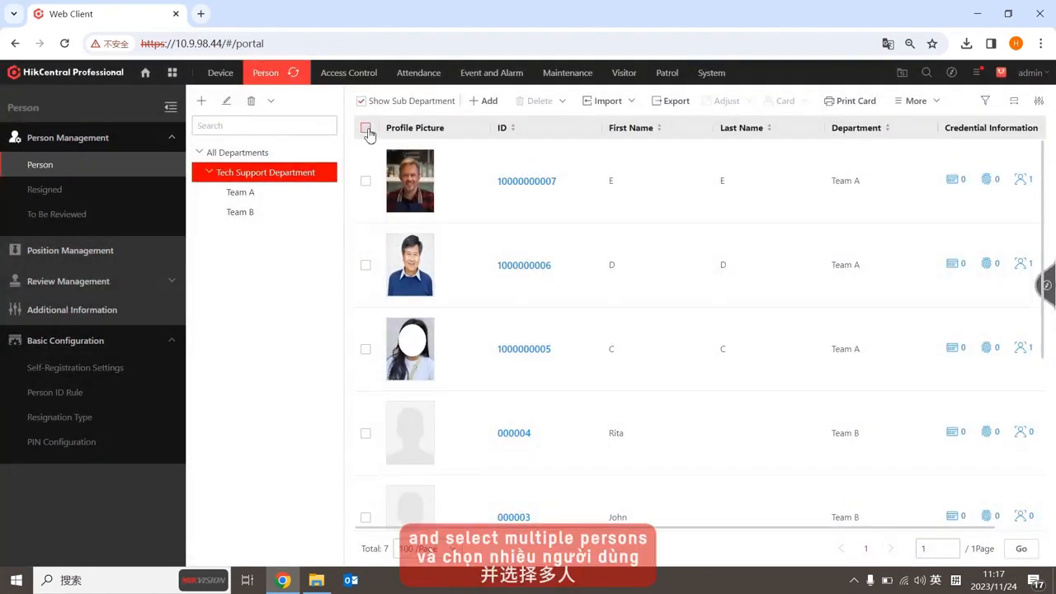
left_click(366, 130)
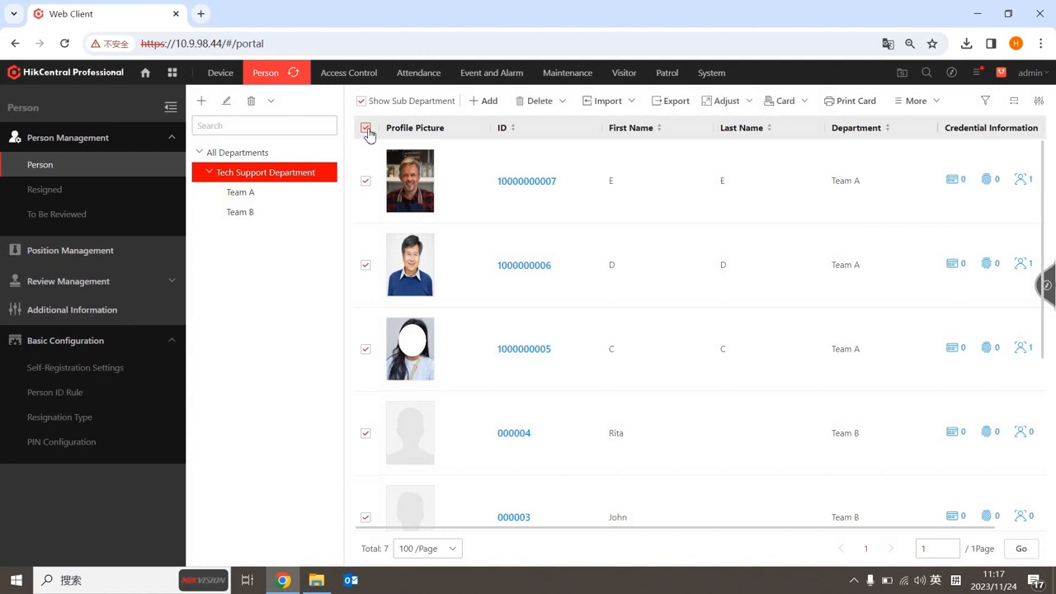
mouse_move(797, 102)
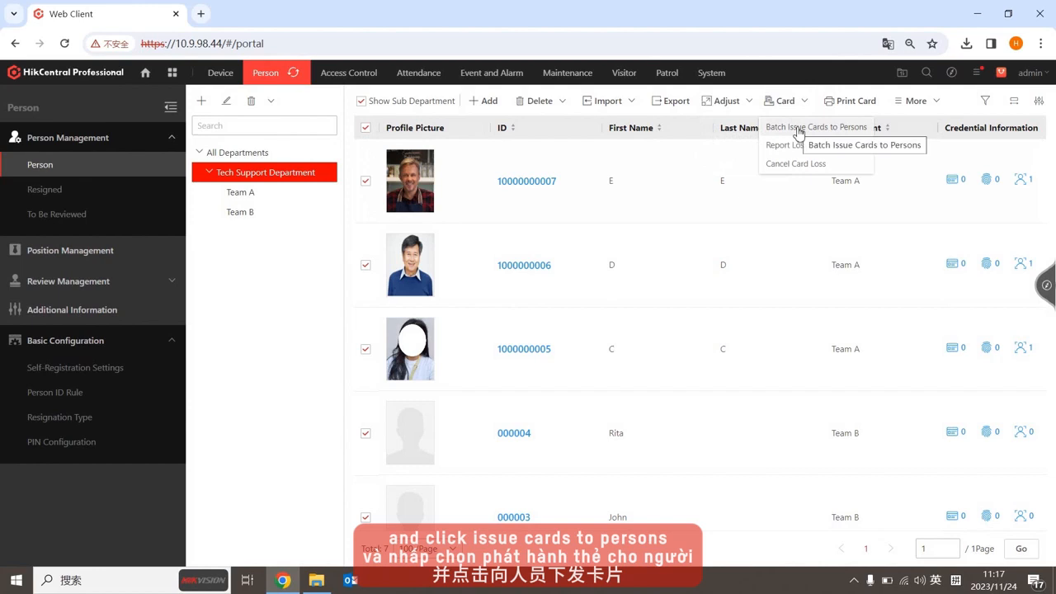
left_click(799, 128)
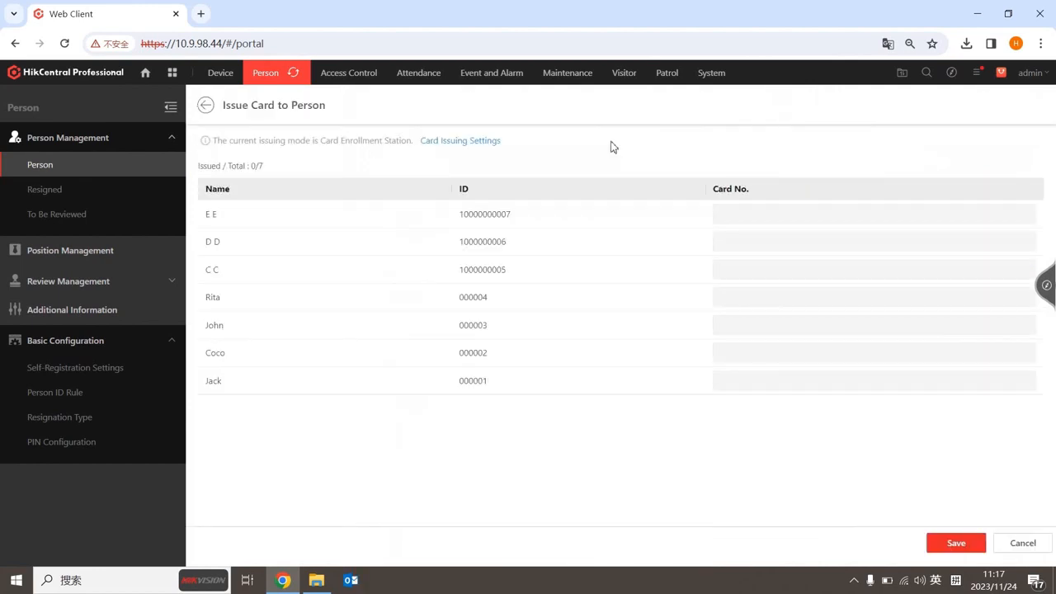
- Review the card issuing settings with Card Enrollment Station as the issuing mode and save them
left_click(468, 146)
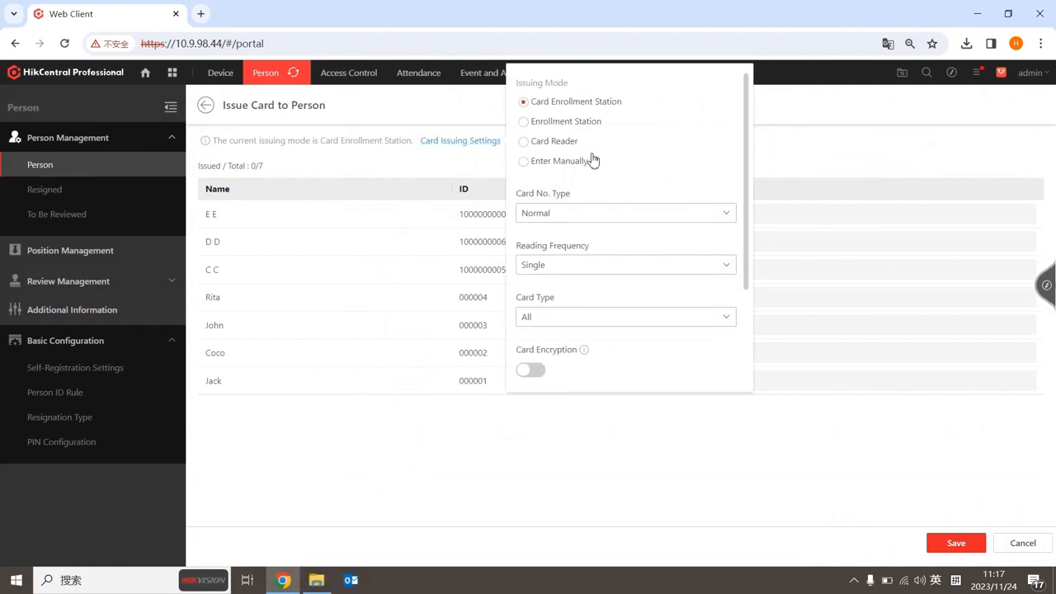
scroll(591, 159, "down", 1)
scroll(592, 159, "up", 1)
scroll(592, 159, "down", 2)
left_click(705, 358)
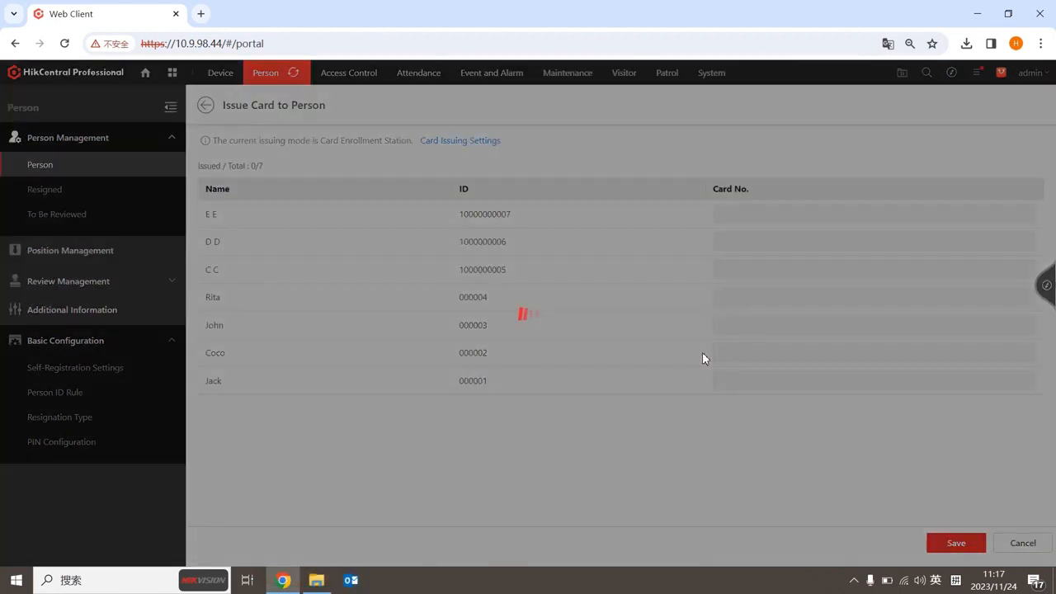